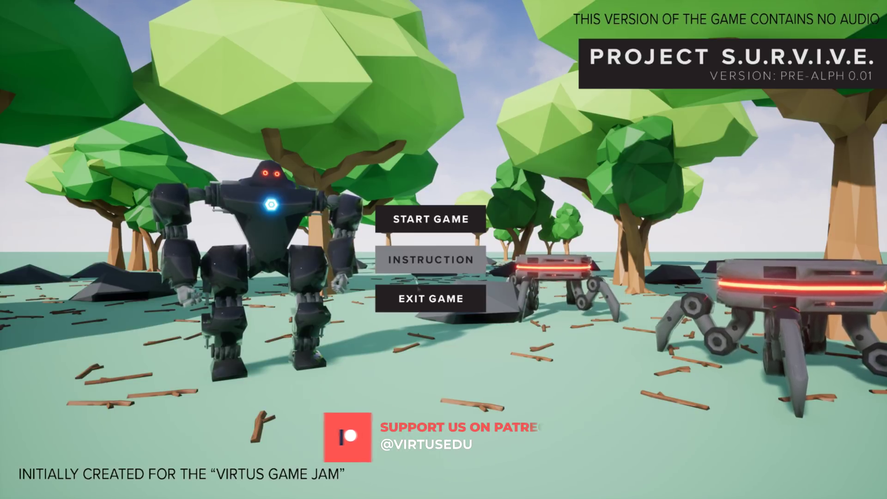
Step: Start a new game and destroy the first spider enemies
left_click(419, 222)
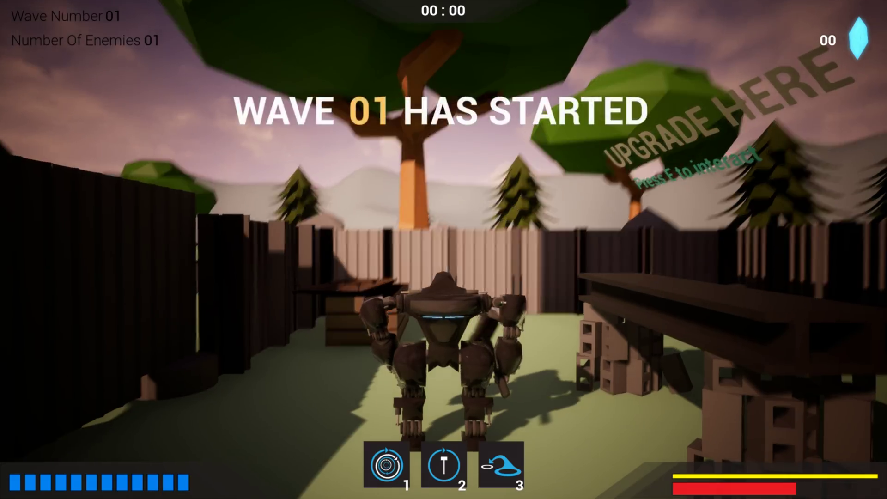
key("w")
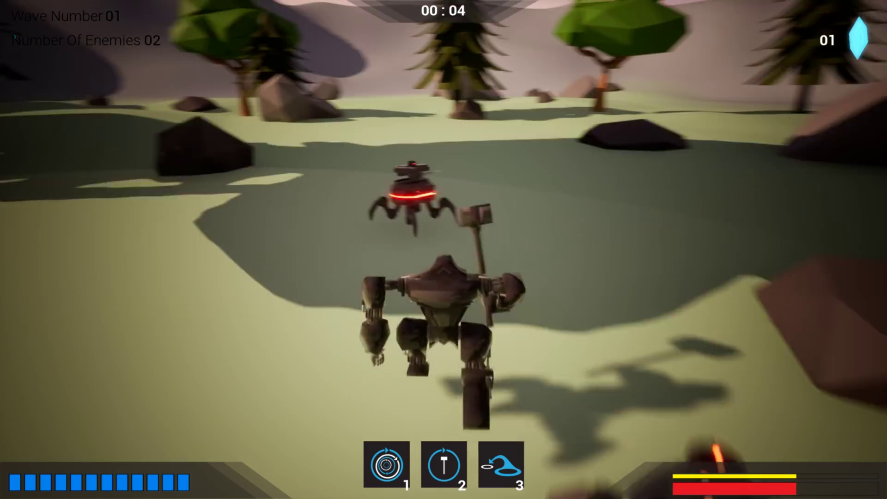
key("1")
key("w")
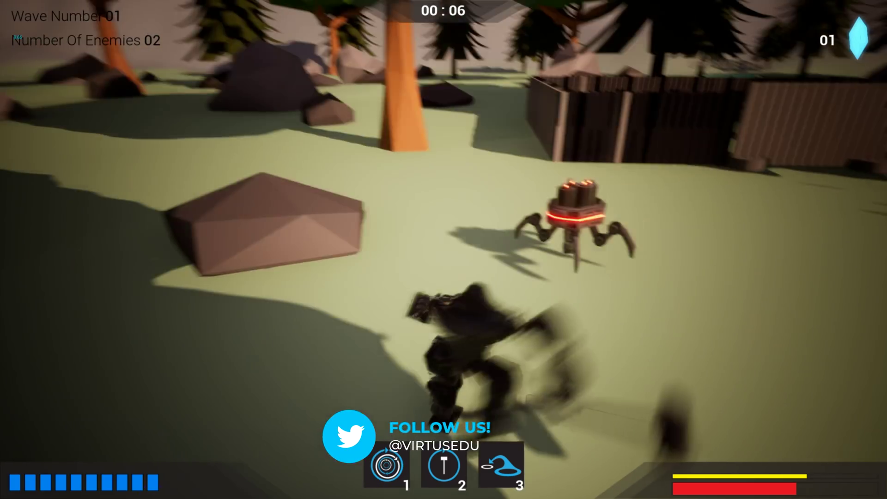
key("w")
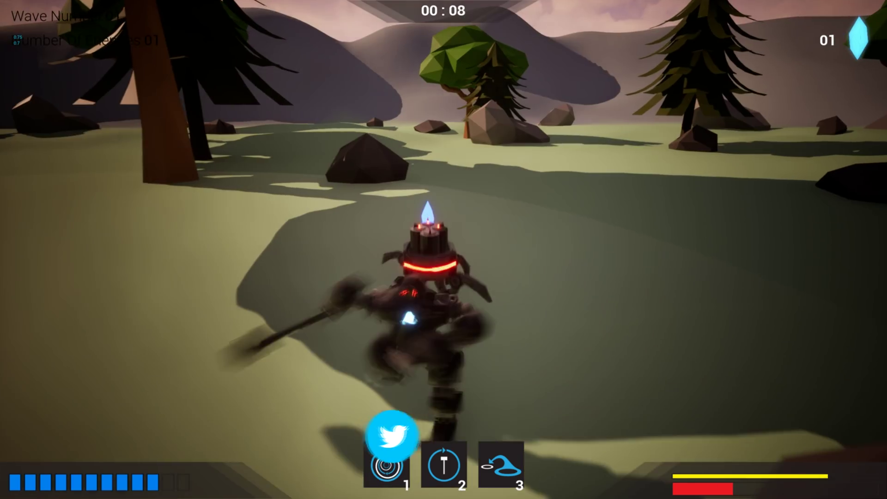
Step: Collect the dropped crystals and fight the wave 02 spiders until game over
key("w")
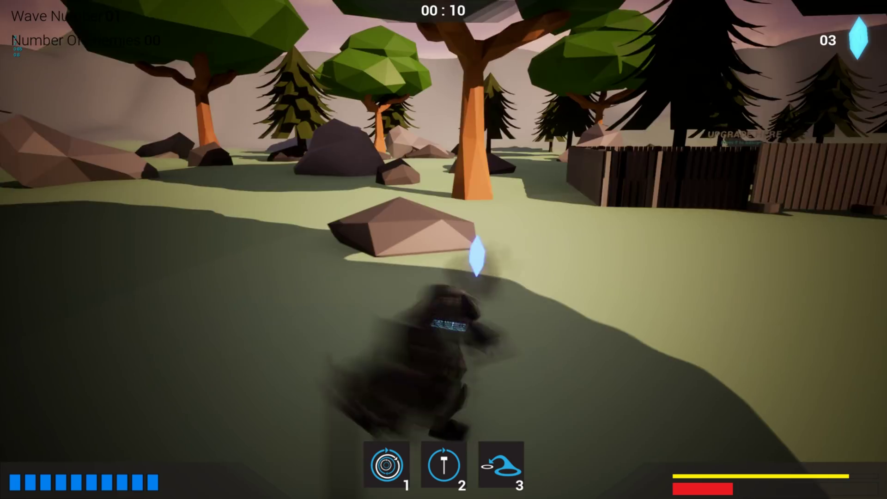
key("w")
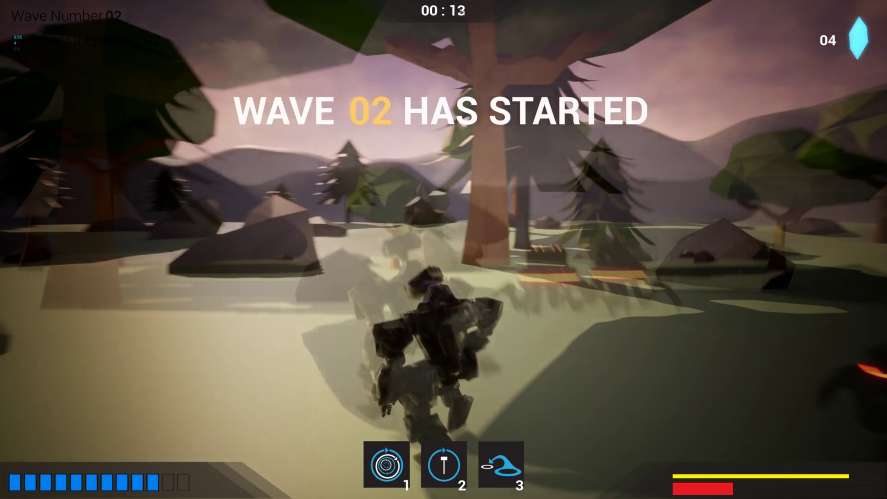
key("w")
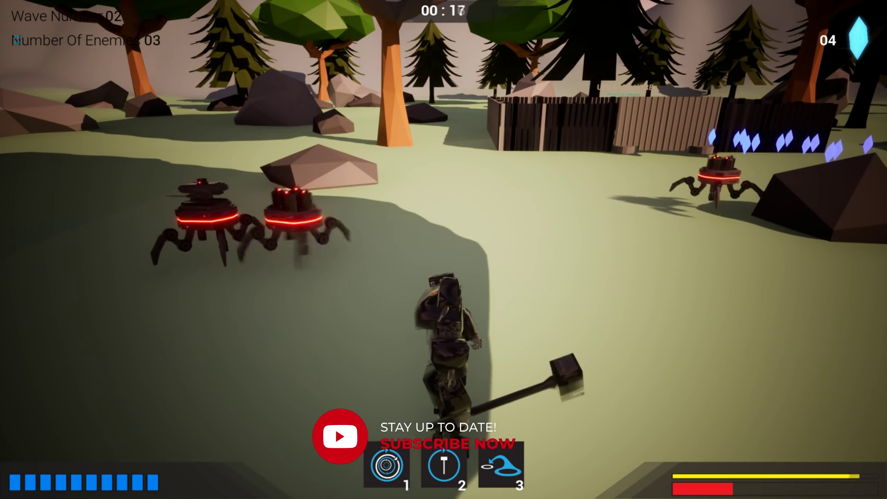
key("w")
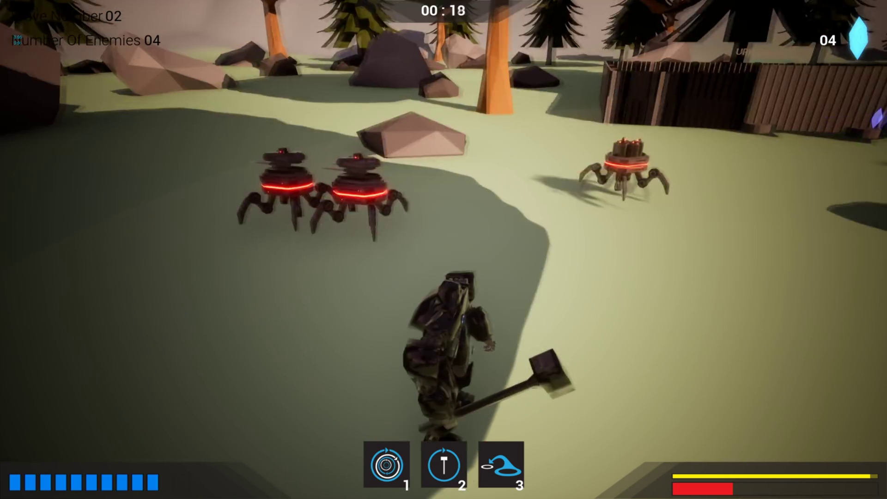
key("w")
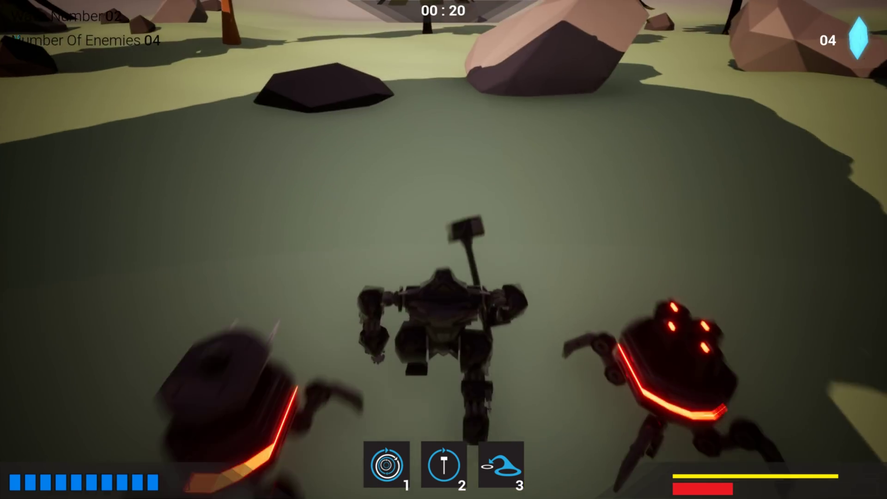
key("w")
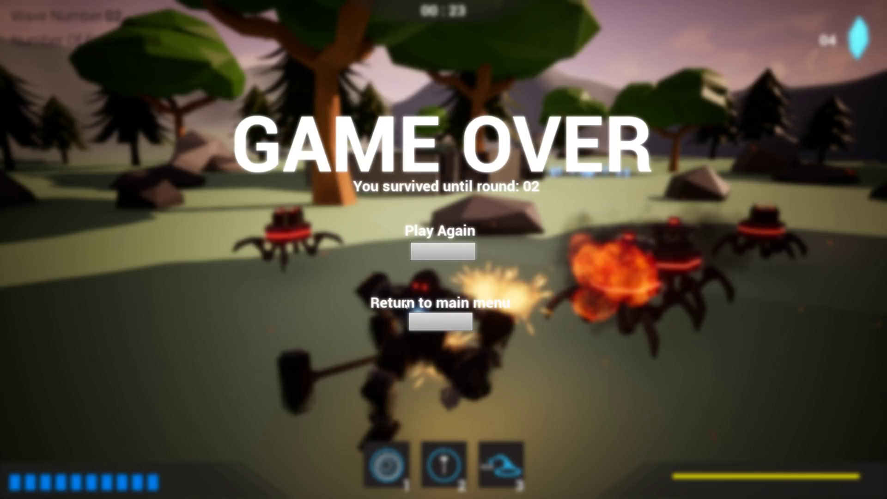
Step: Return to the main menu and exit back to the editor's Level1 enclosure view
left_click(434, 321)
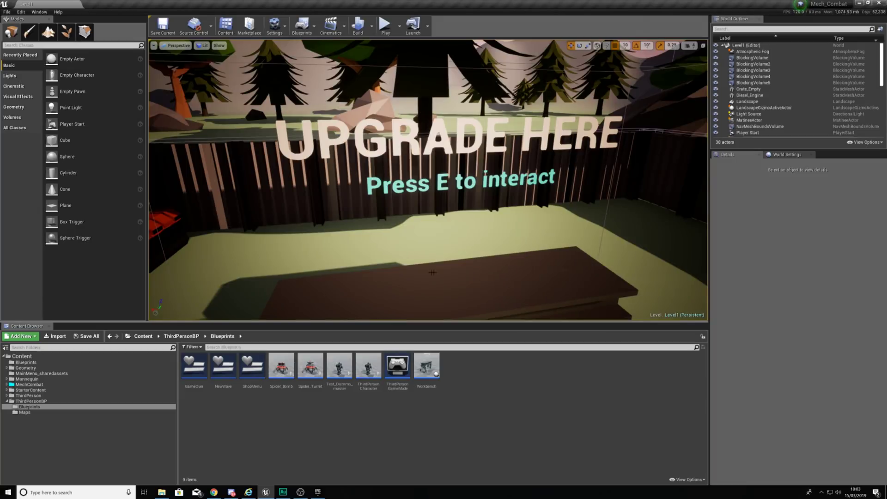
right_click_drag(433, 273, 439, 172)
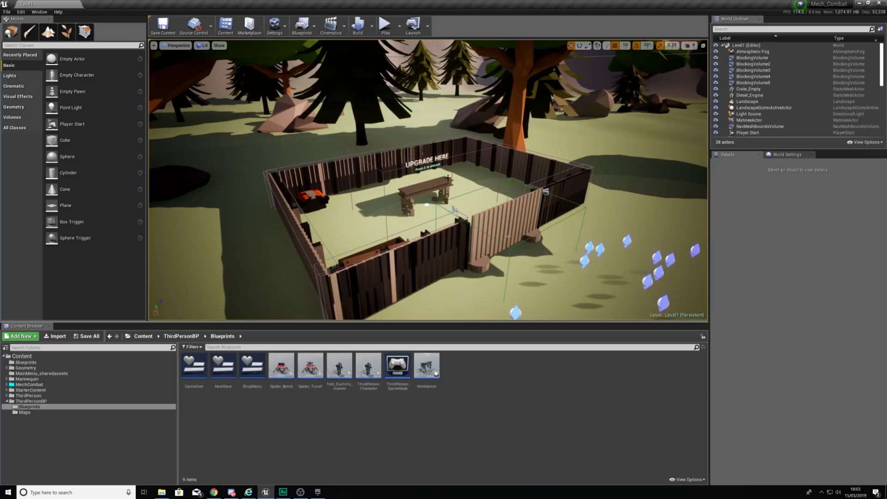
Step: Build all levels for Level1, covering lighting, geometry and navigation
left_click(373, 33)
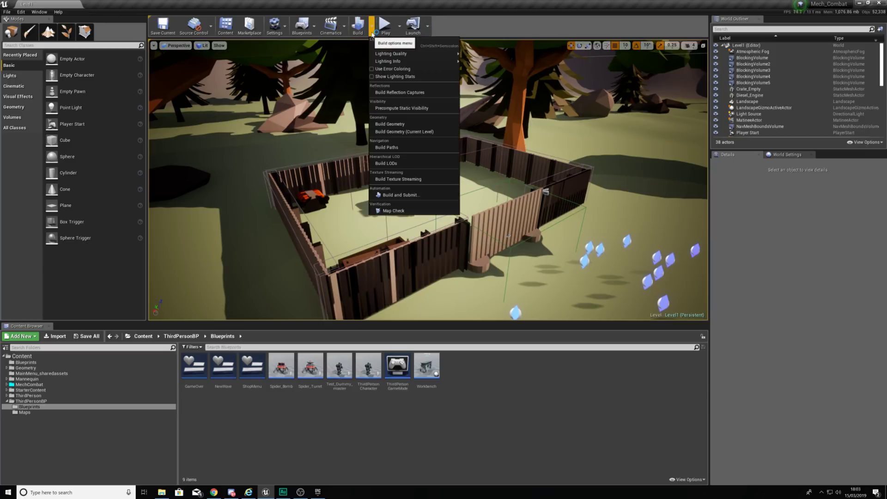
left_click(359, 31)
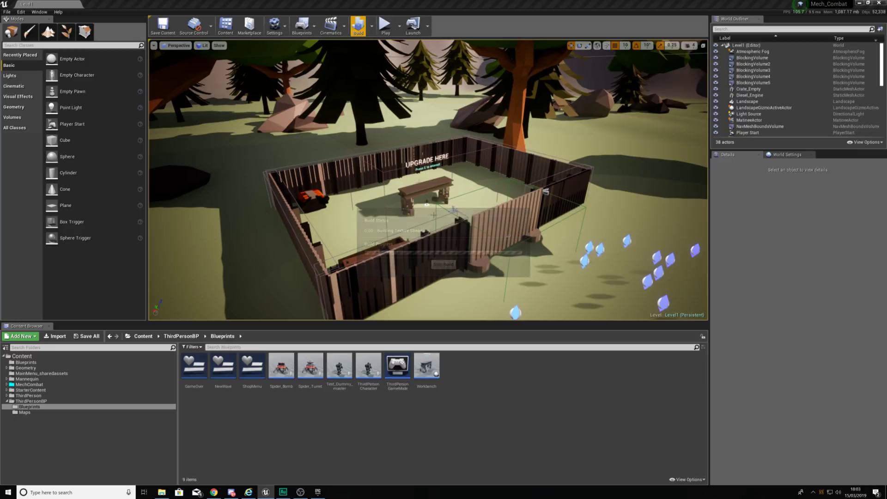
left_click(372, 34)
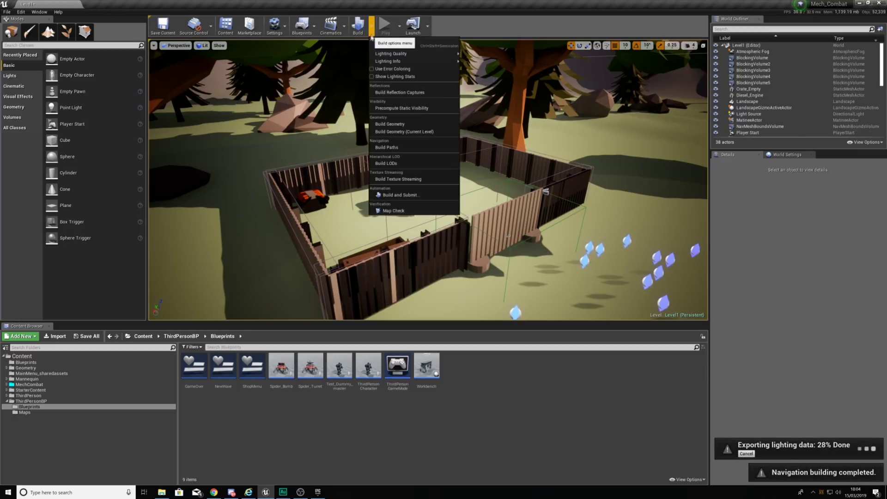
Step: Cancel the in-progress Level1 lighting build, leaving overlapping-lightmap-UV warnings in the Message Log
mouse_move(400, 57)
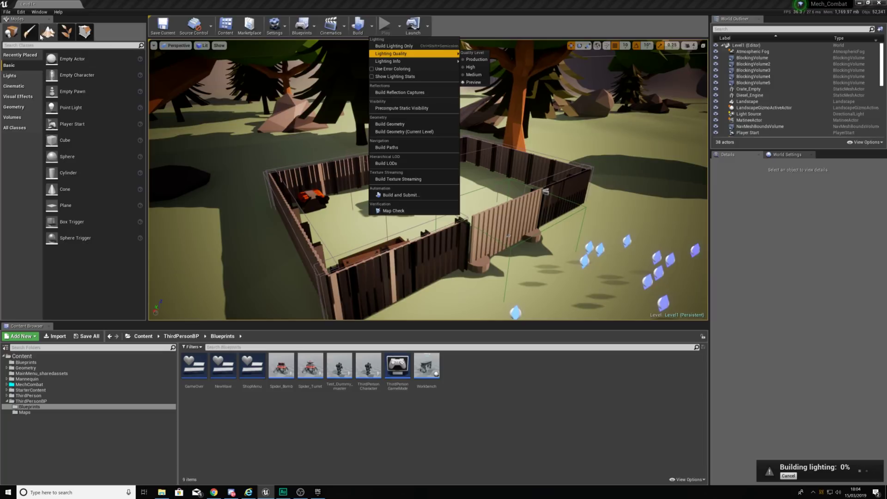
left_click(7, 11)
left_click(24, 33)
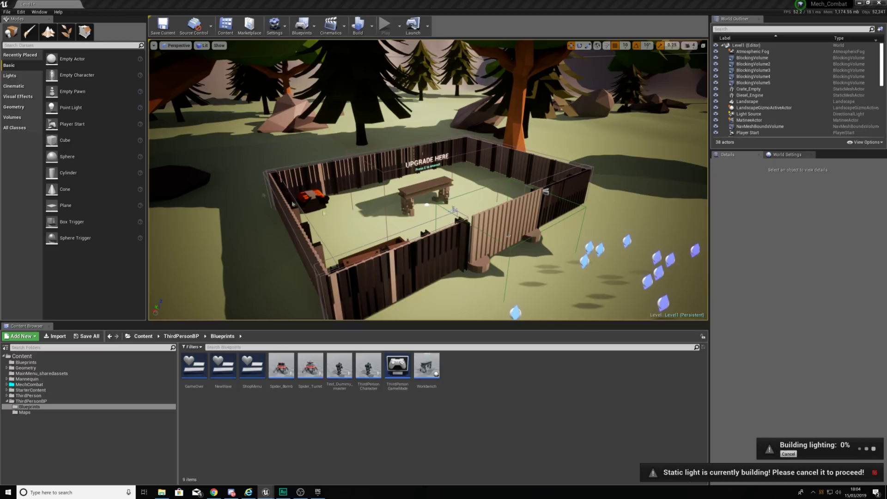
left_click(7, 11)
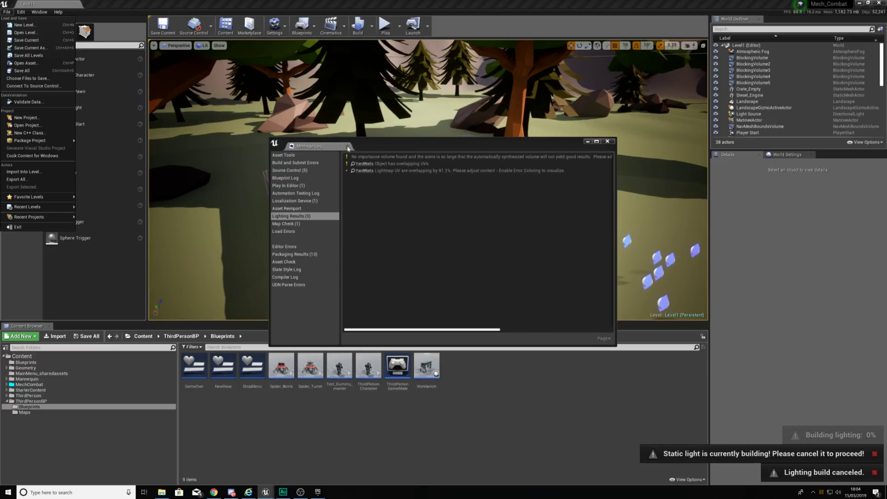
Step: Attempt to open the MainMenu level, then cancel at the Save Content prompt
key("Escape")
left_click(7, 11)
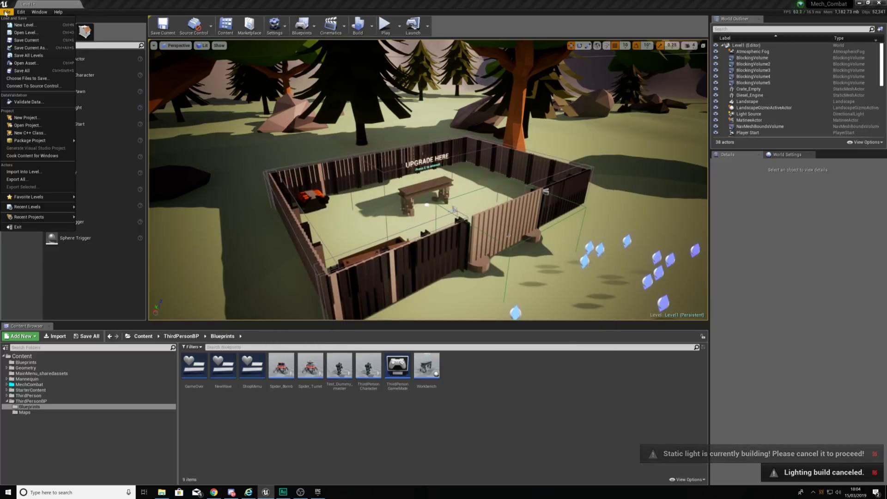
left_click(22, 35)
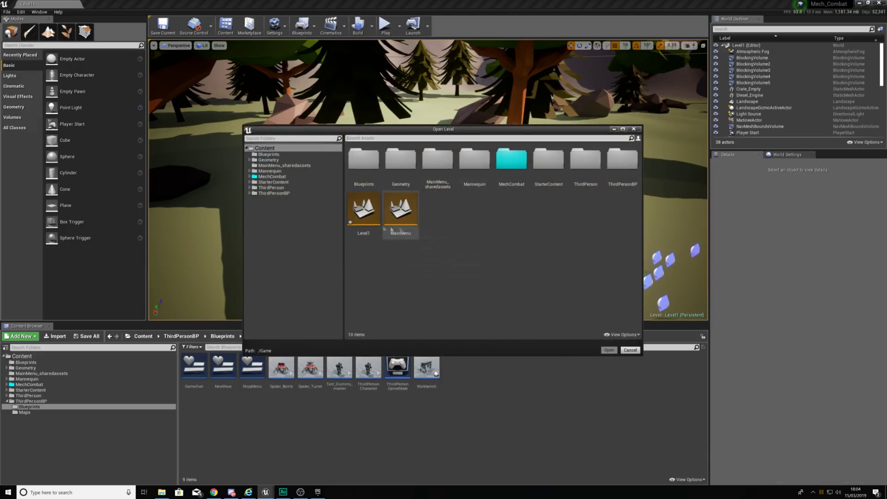
double_click(403, 217)
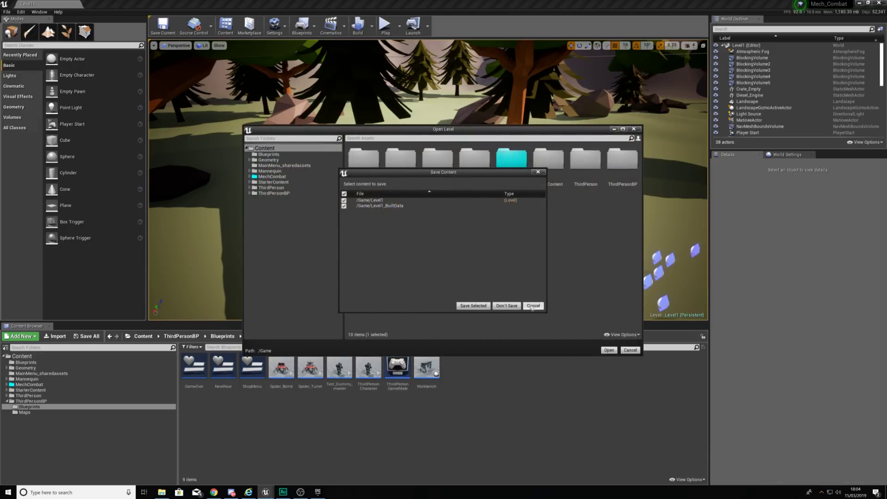
left_click(532, 307)
Step: Start a Build Lighting Only pass on Level1
left_click(372, 26)
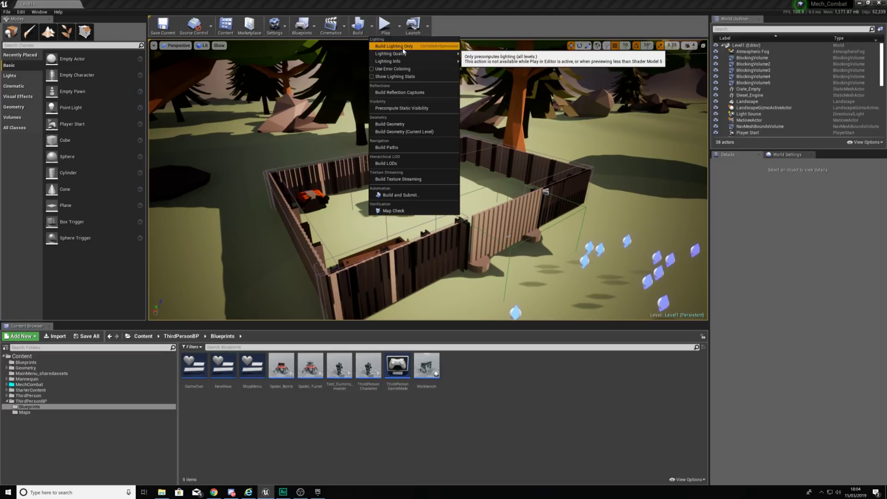
left_click(404, 48)
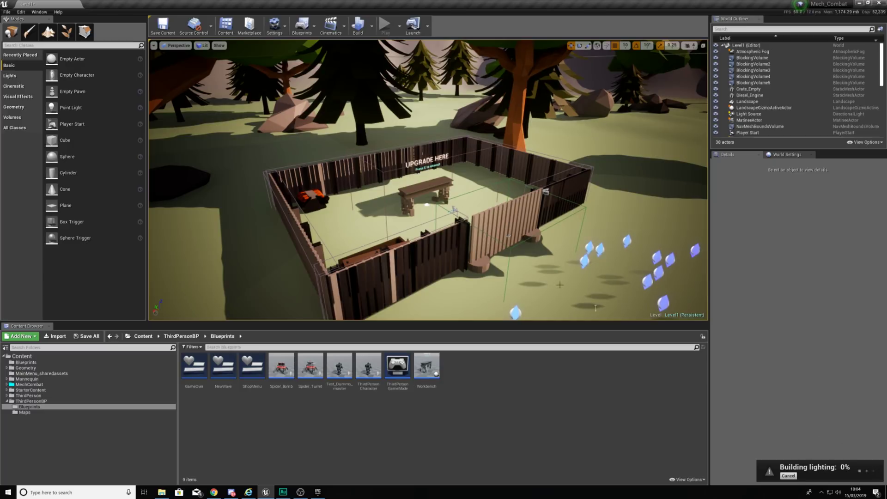
left_click(22, 12)
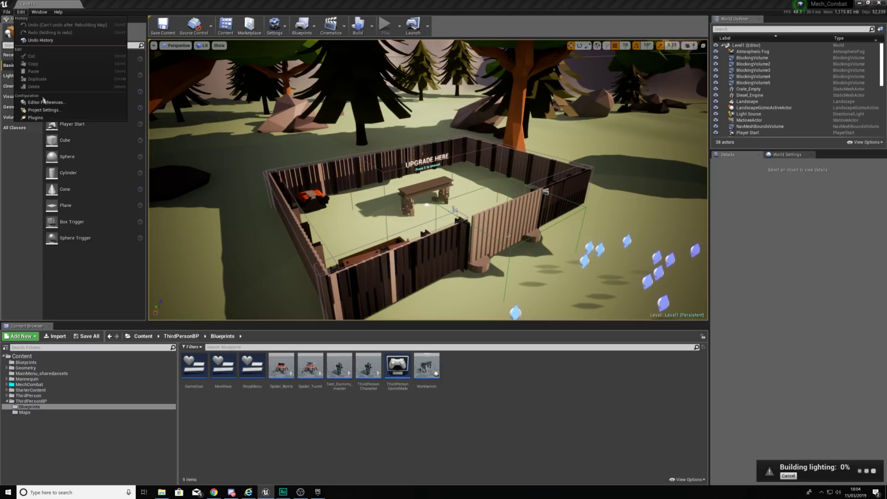
Step: Check Maps & Modes (MainMenu as game default map) and close the Lighting Results log
left_click(47, 110)
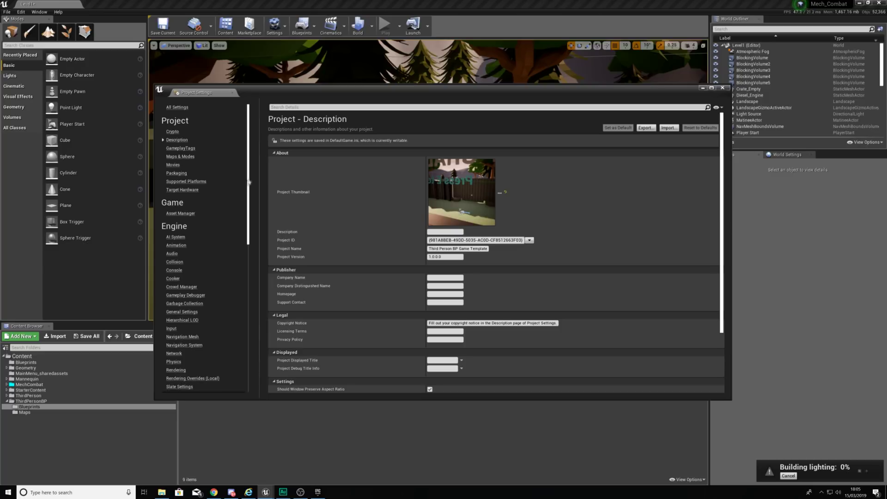
left_click(180, 156)
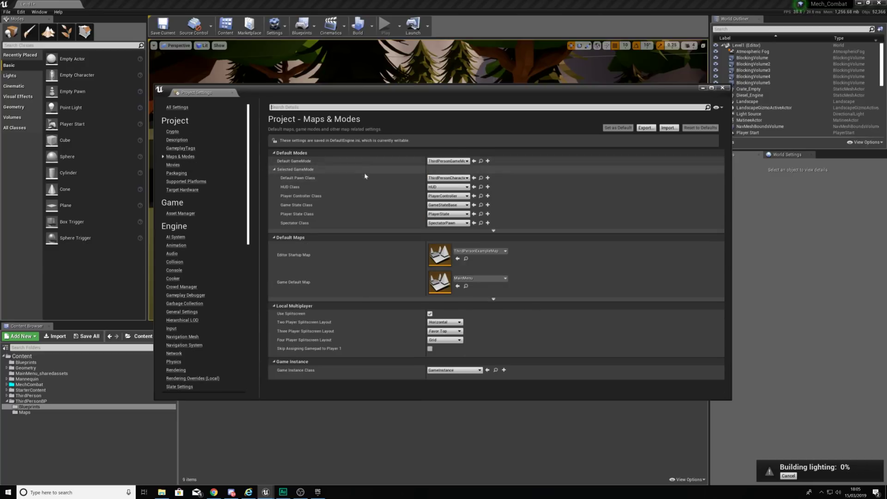
left_click(439, 161)
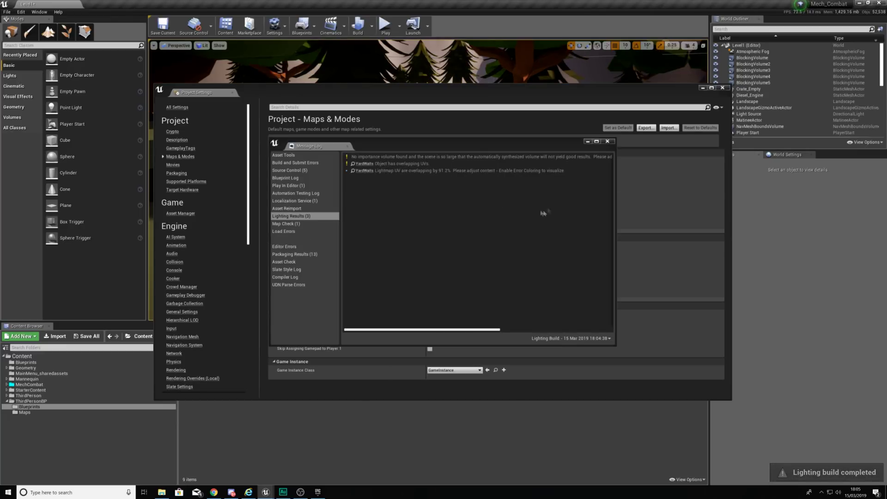
left_click(607, 141)
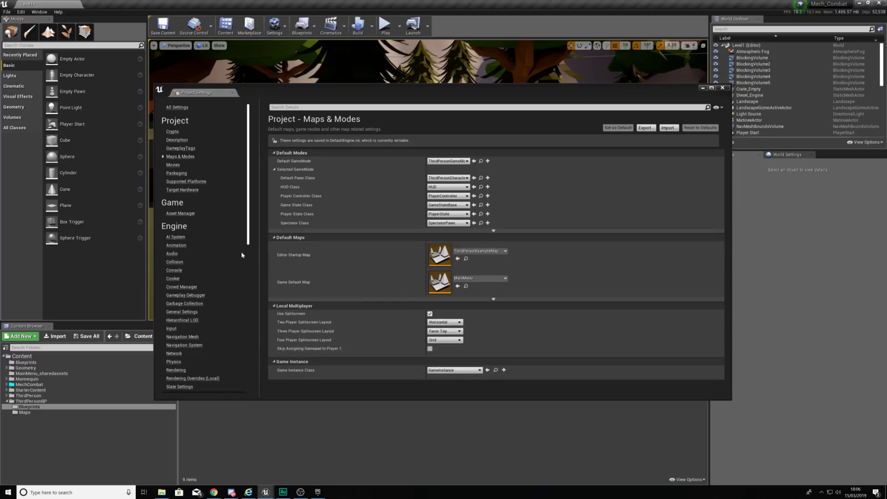
left_click(171, 330)
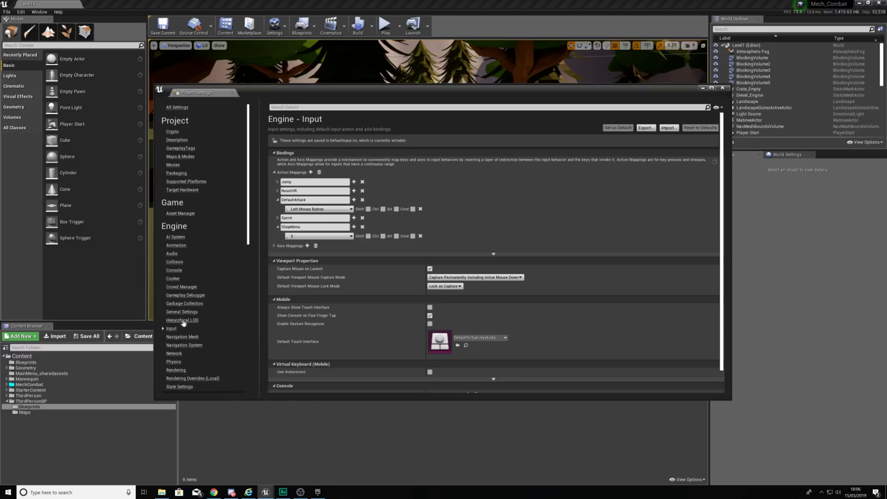
Step: Look over the Sprint input mapping, then view Target Hardware: Desktop / Console, Maximum Quality
left_click(278, 219)
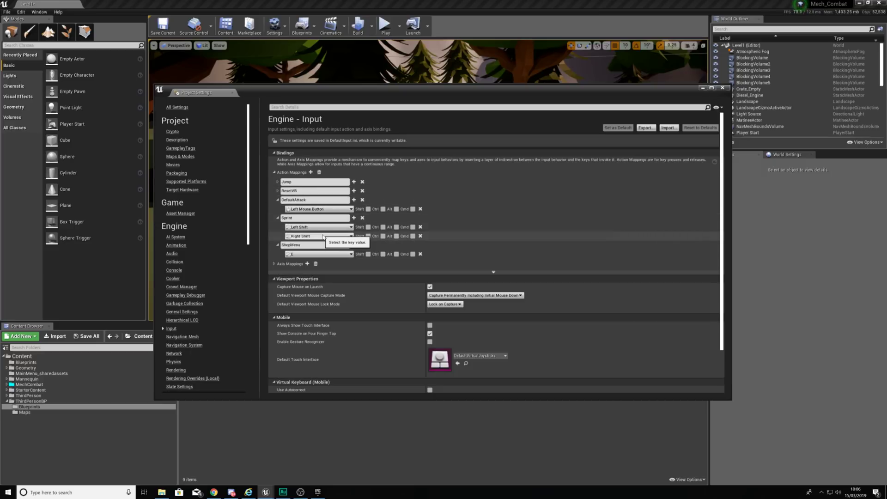
scroll(333, 289, "down", 3)
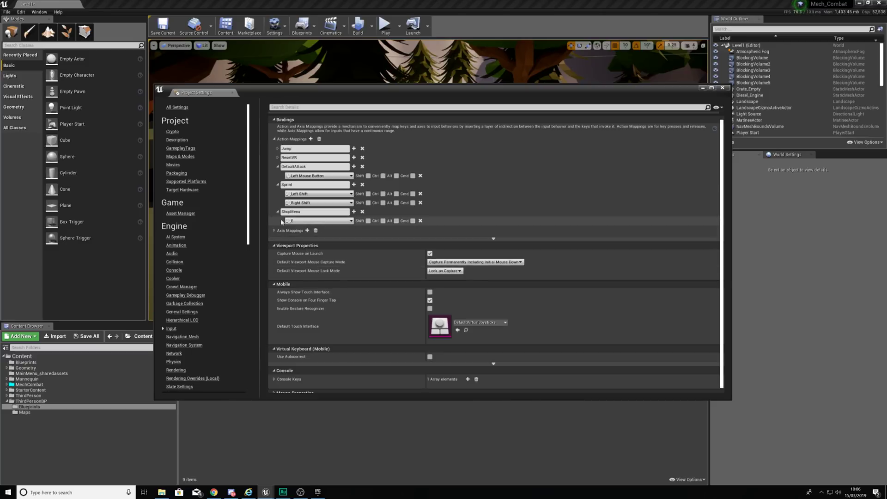
left_click(183, 190)
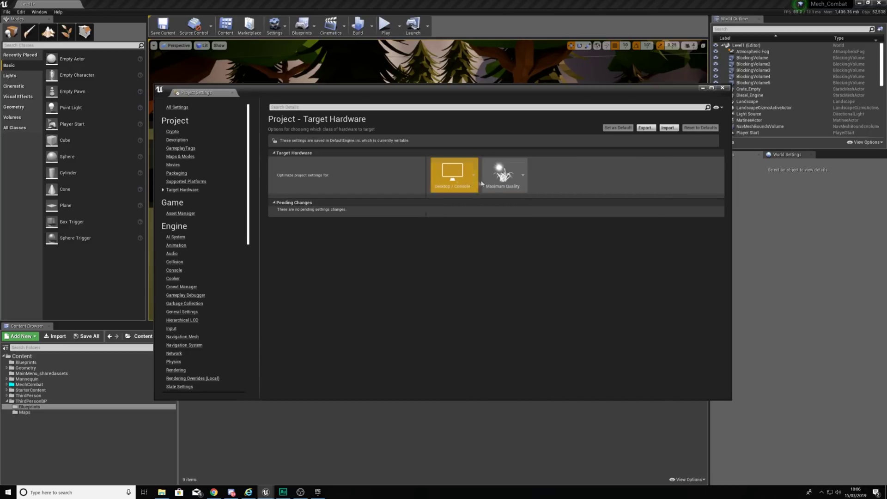
Step: Review Supported Platforms, then view Packaging: Development configuration with Use Pak File enabled
left_click(194, 181)
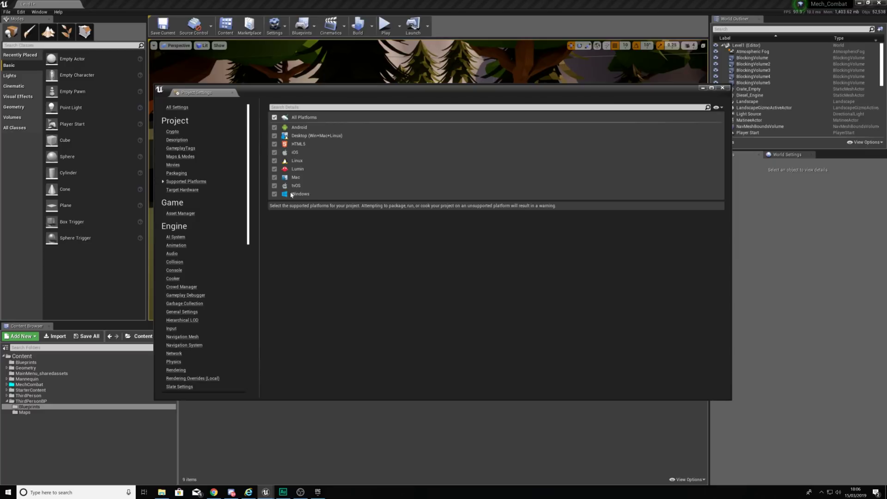
left_click(179, 174)
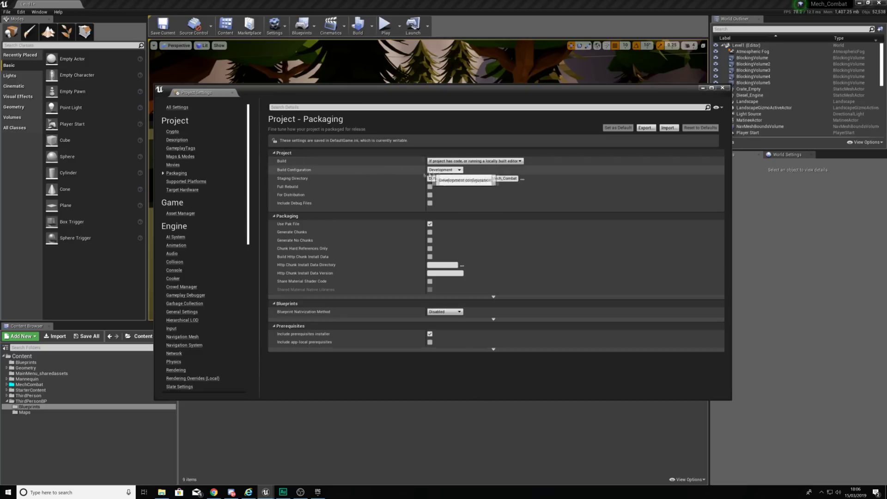
Step: Change the packaging Build Configuration from Development to Shipping and return to the Level1 viewport
left_click(437, 170)
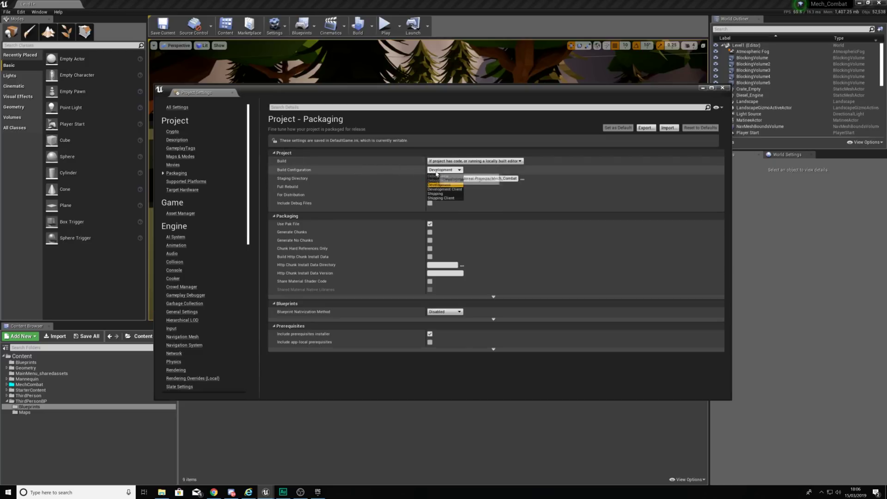
left_click(447, 194)
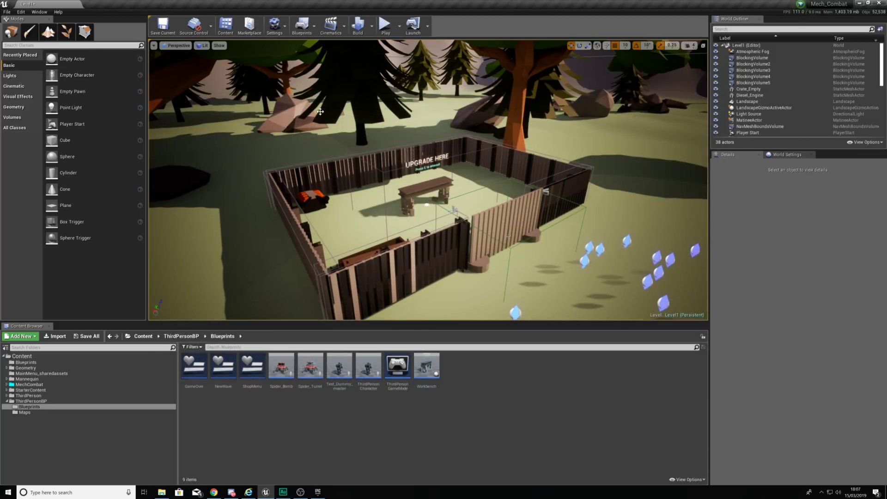
right_click_drag(320, 111, 320, 111)
right_click_drag(405, 115, 405, 116)
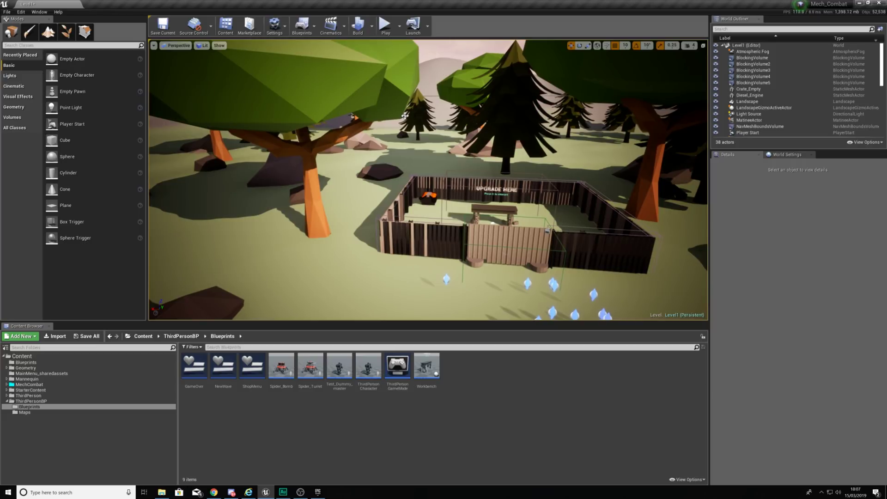
Step: Package the project for Windows (64-bit) from the File menu
left_click(7, 11)
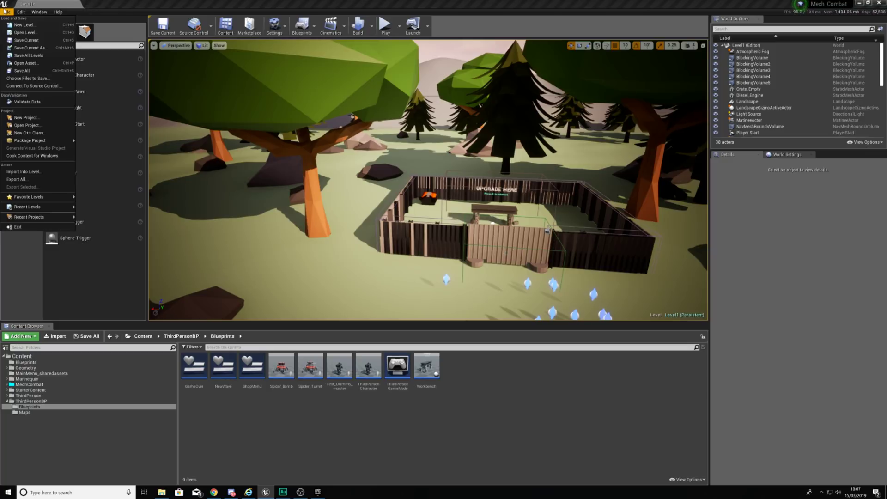
mouse_move(42, 140)
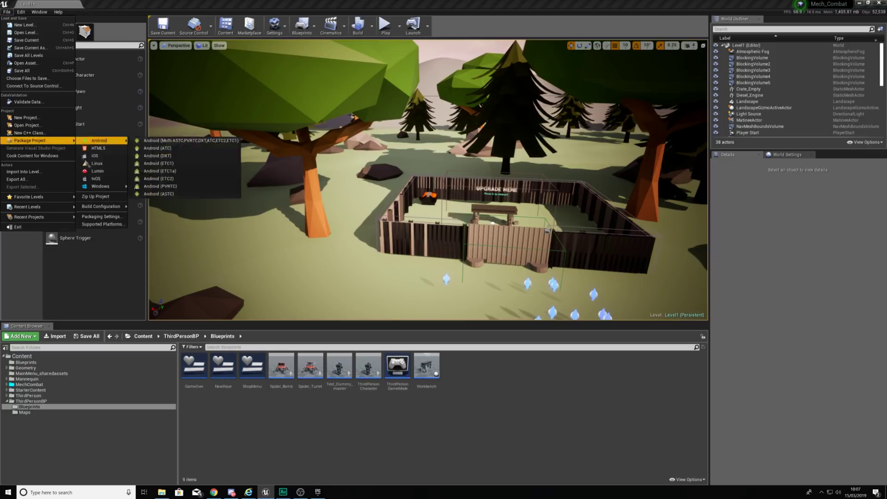
mouse_move(99, 187)
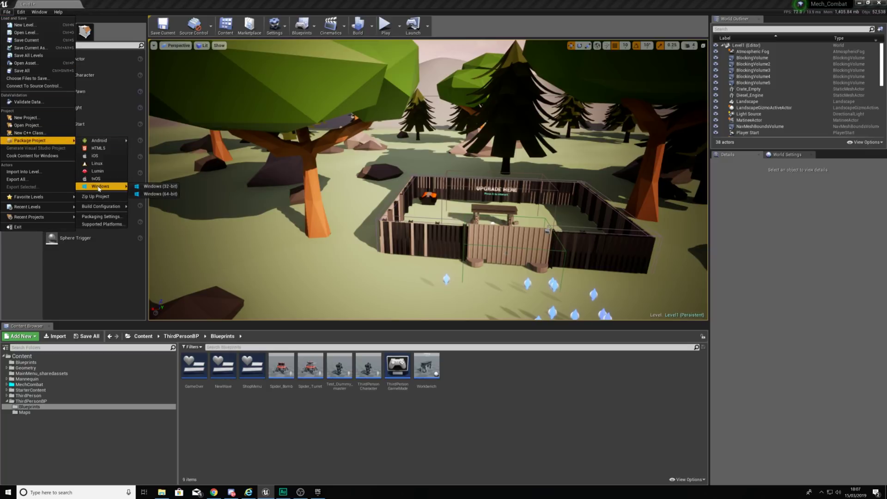
left_click(154, 197)
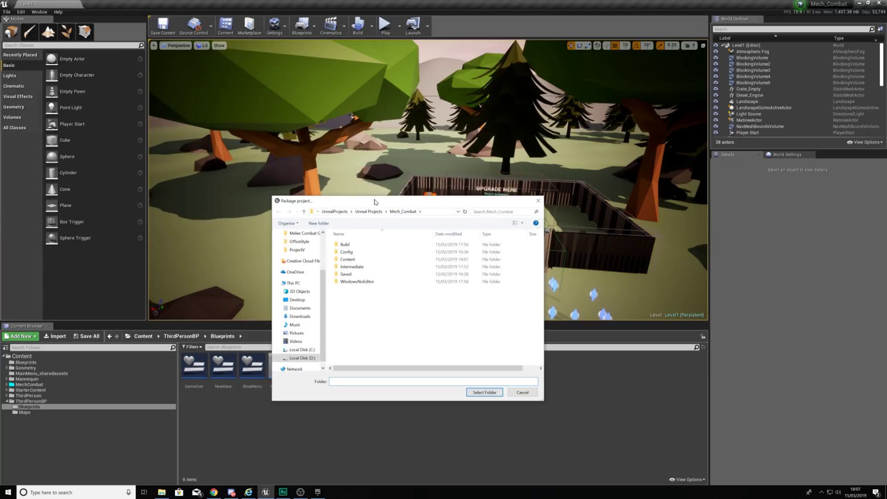
Step: Create a MechCombat folder on the Desktop and select it as the packaging output
left_click(298, 299)
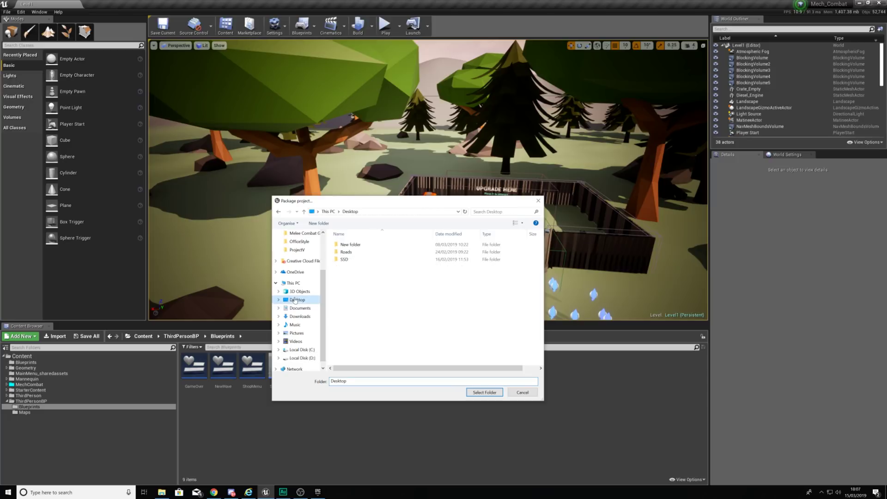
right_click(356, 301)
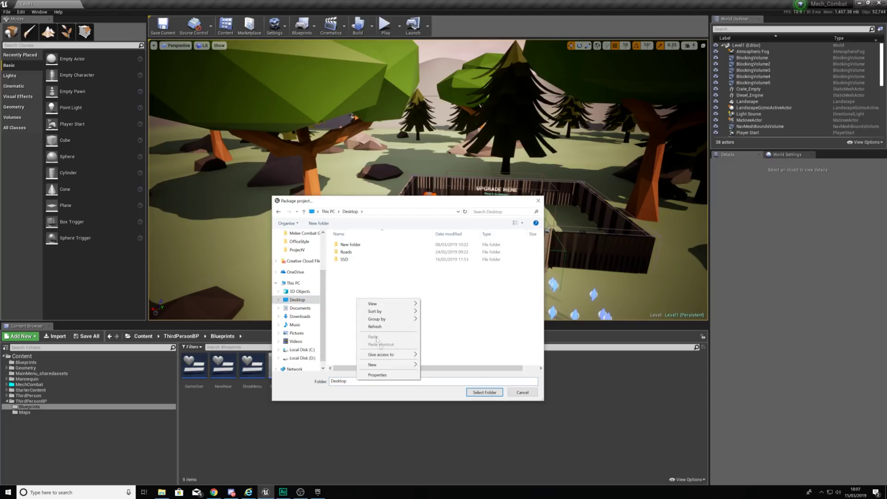
left_click(434, 366)
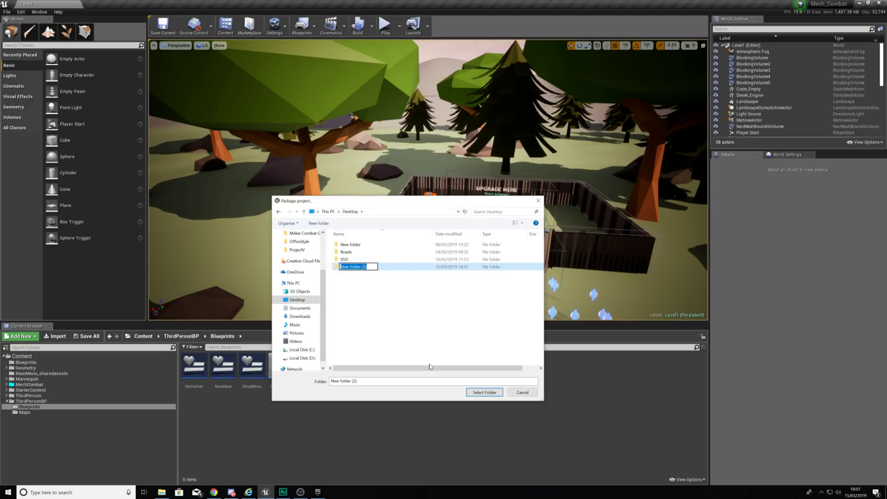
type("MechCombat")
key("Return")
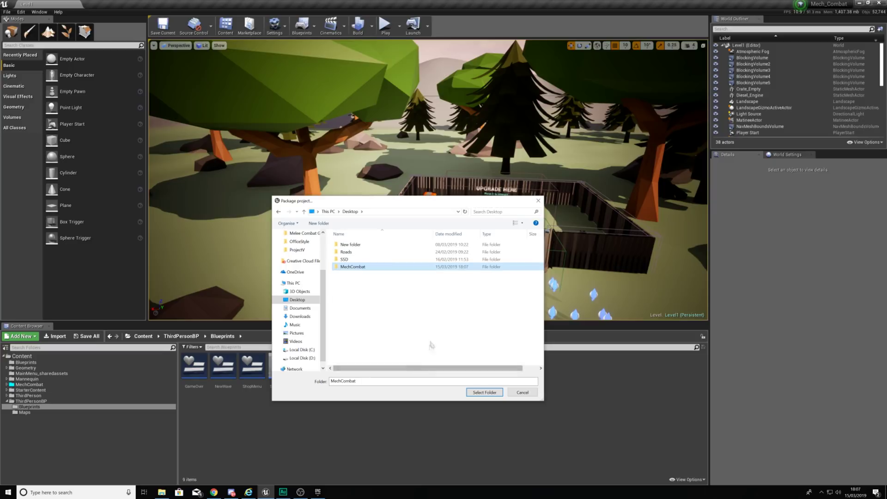
left_click(494, 397)
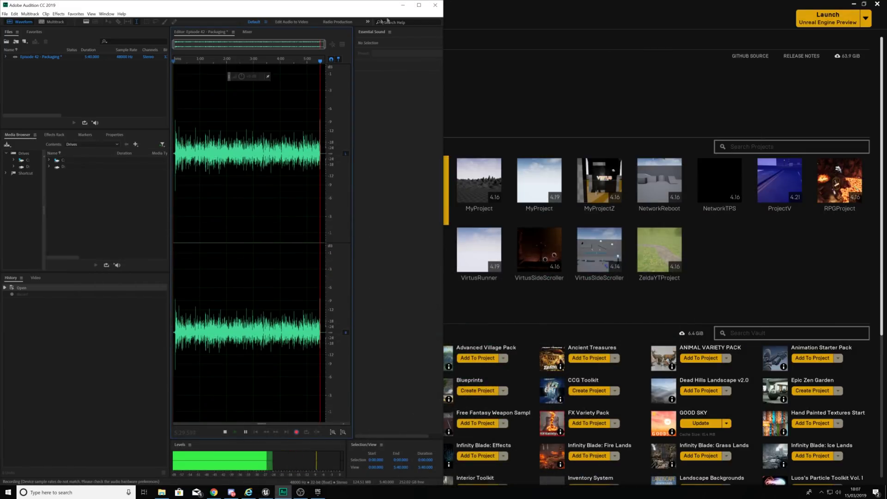
Step: Minimise Audition, Epic launcher, Explorer, IE and Discord, close Chrome, and open the MechCombat folder
left_click(403, 5)
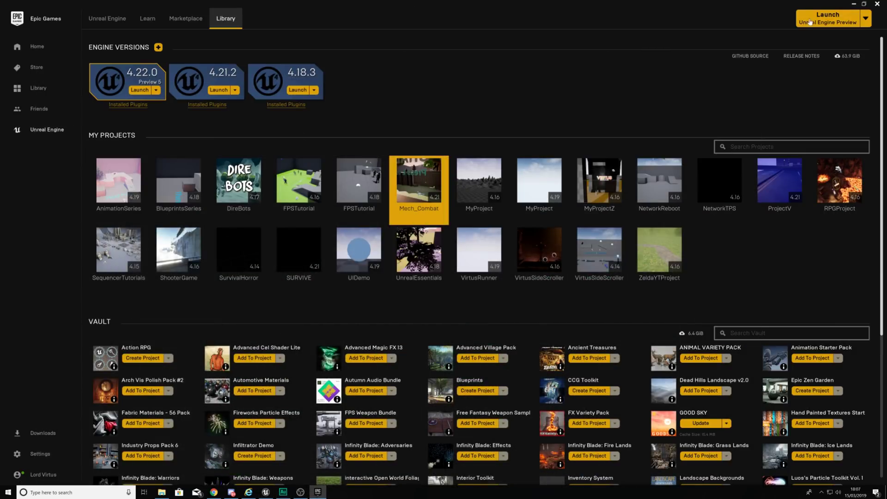
left_click(854, 4)
left_click(850, 6)
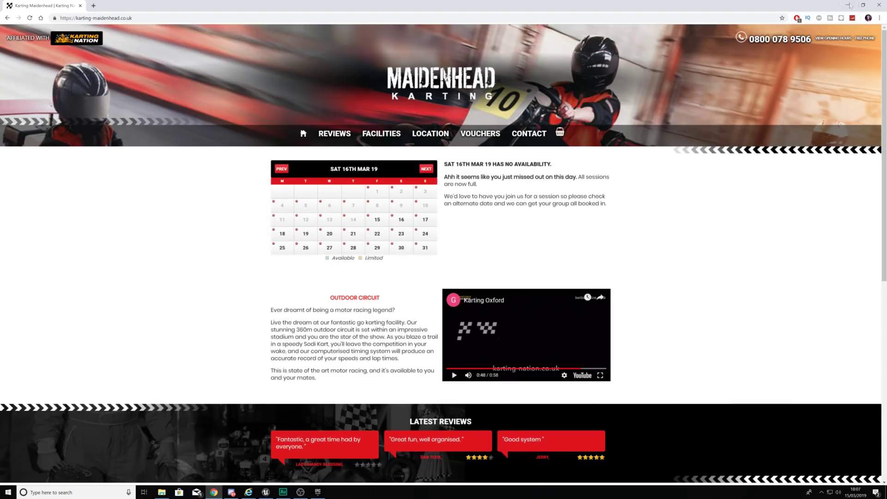
left_click(874, 5)
left_click(847, 4)
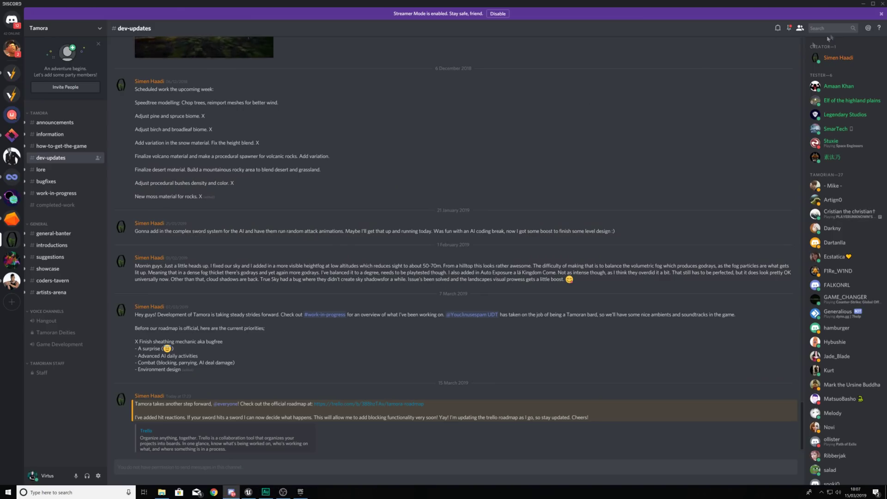
left_click(862, 5)
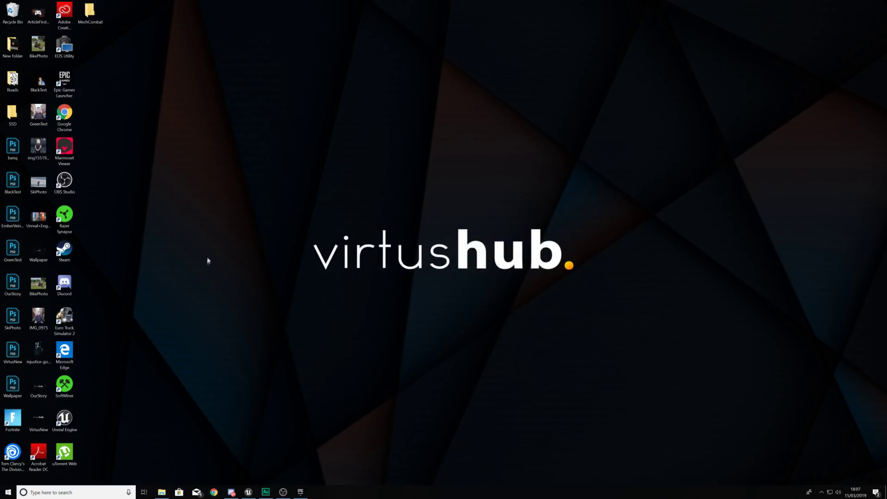
double_click(97, 21)
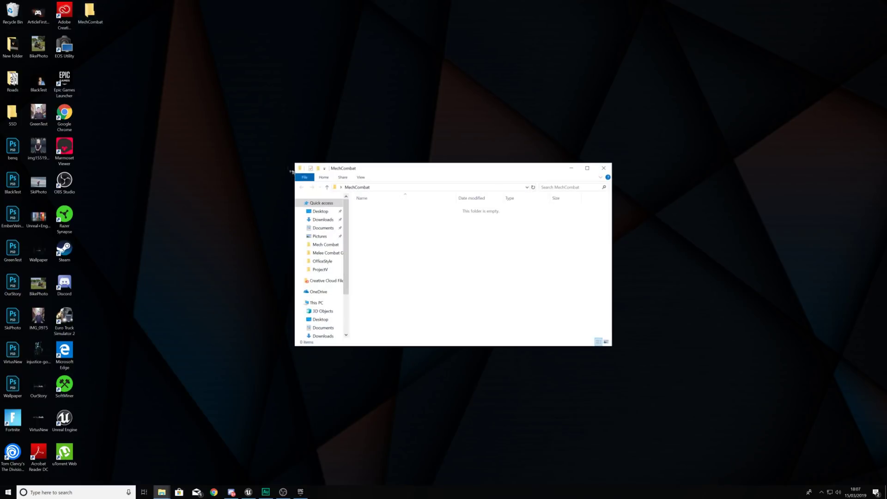
Step: Move the MechCombat Explorer window aside and check Unreal Engine until the WindowsNoEditor build appears
left_click_drag(385, 176, 313, 301)
left_click_drag(285, 391, 457, 330)
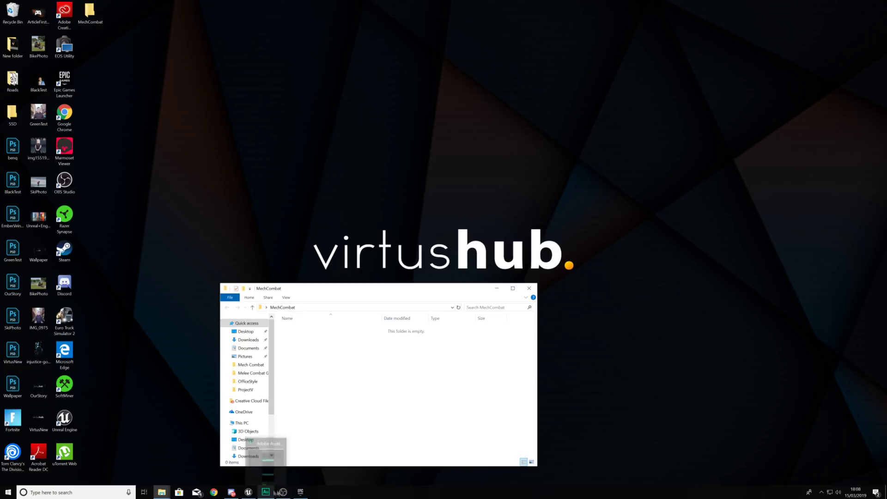
left_click(248, 492)
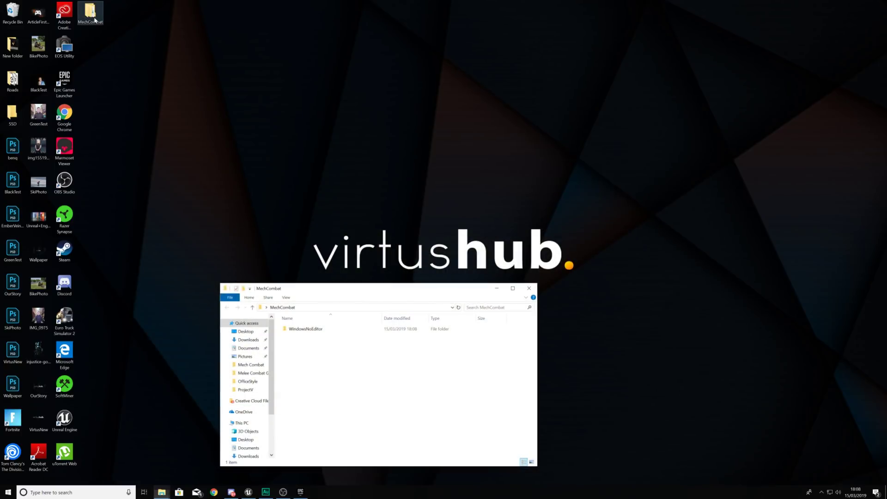
Step: Open the WindowsNoEditor folder and run Mech_Combat.exe
left_click(293, 331)
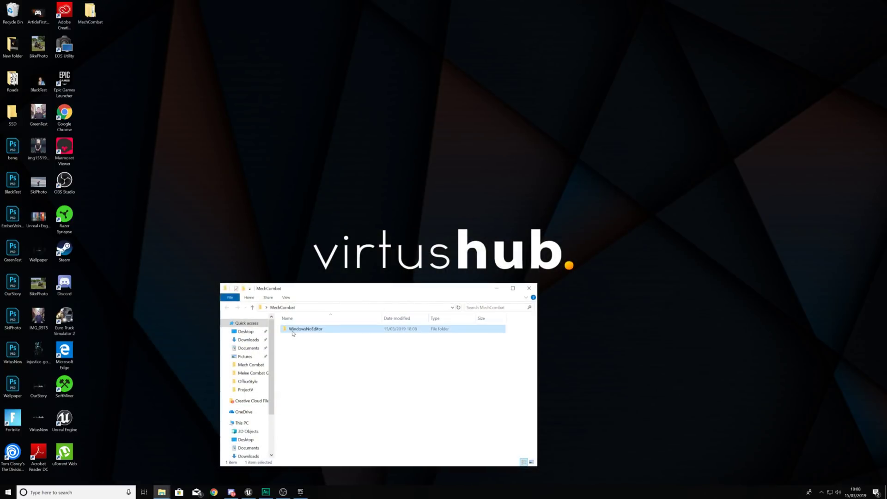
double_click(296, 330)
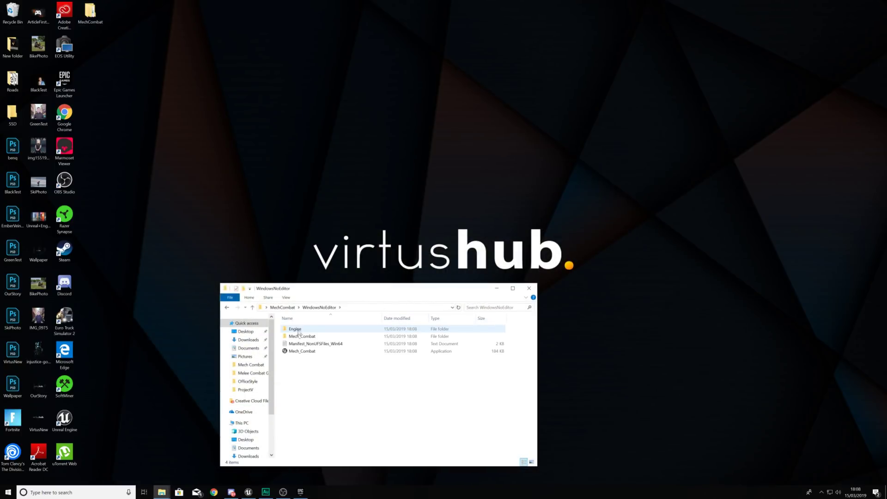
left_click(307, 352)
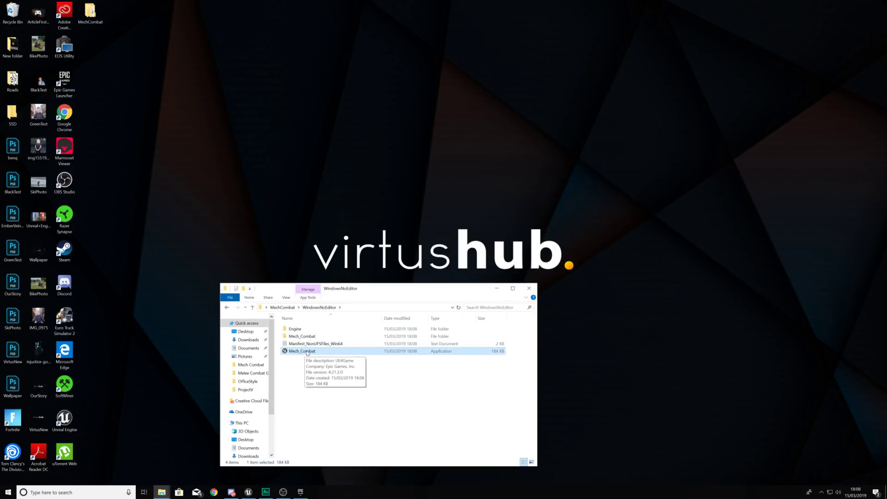
double_click(304, 352)
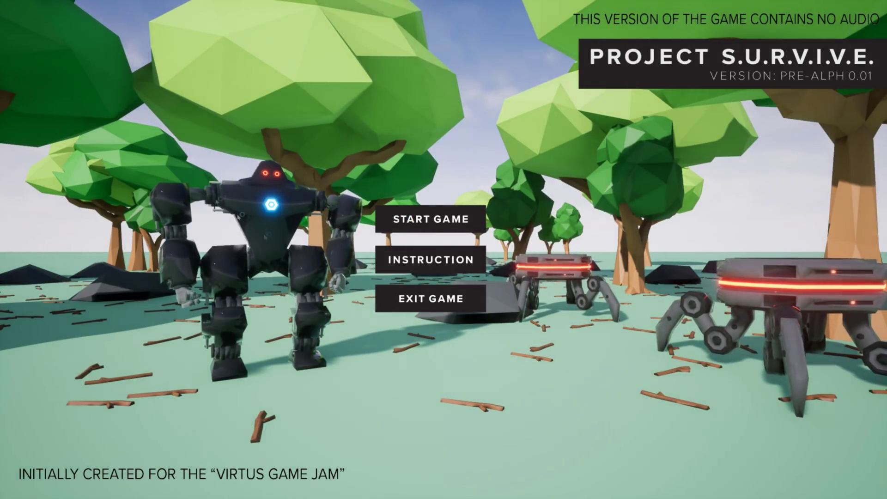
Step: Look at the Instruction screen, then start a new game from the main menu
left_click(418, 261)
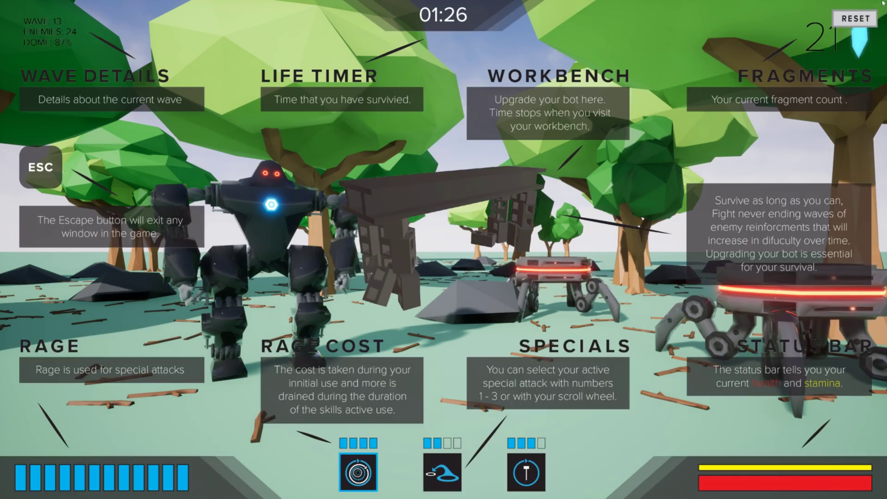
key("Escape")
left_click(422, 220)
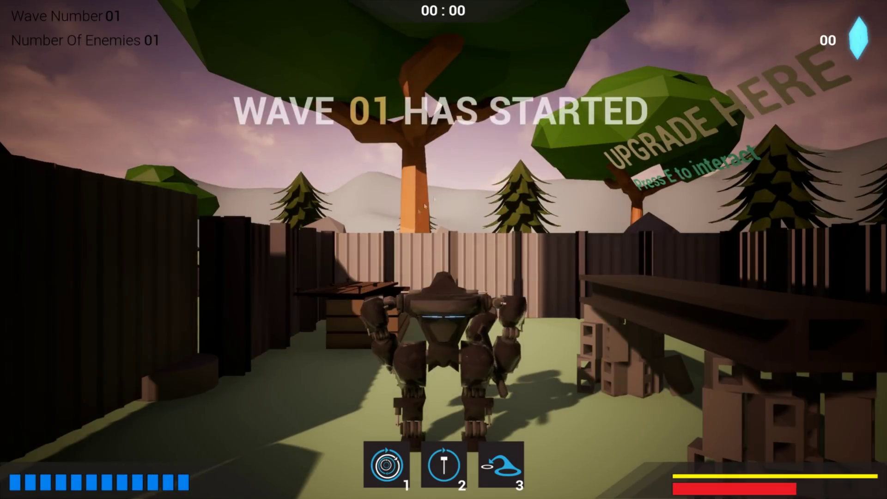
Step: Play the wave with W and Space dashes until GAME OVER, then return to the menu and exit
key("w")
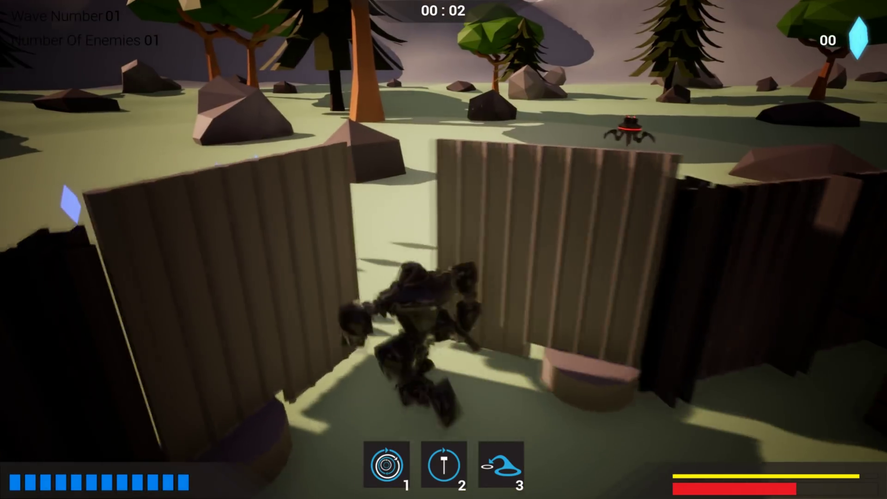
key("w")
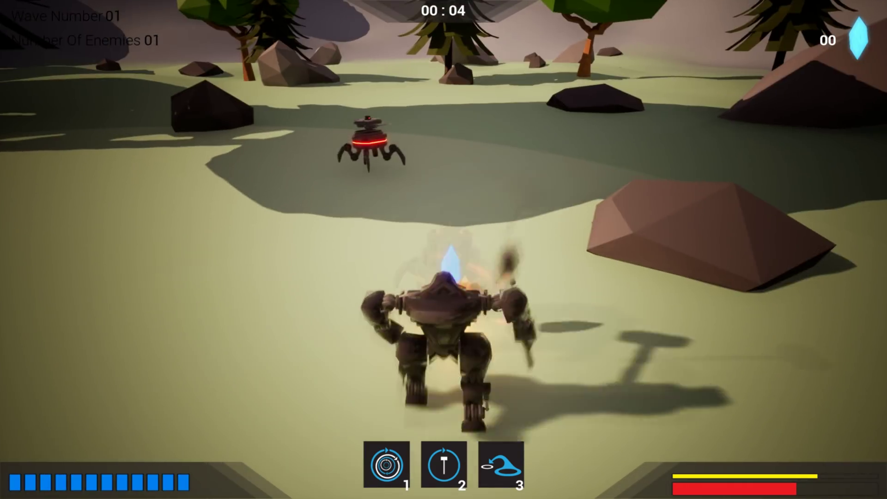
key("w")
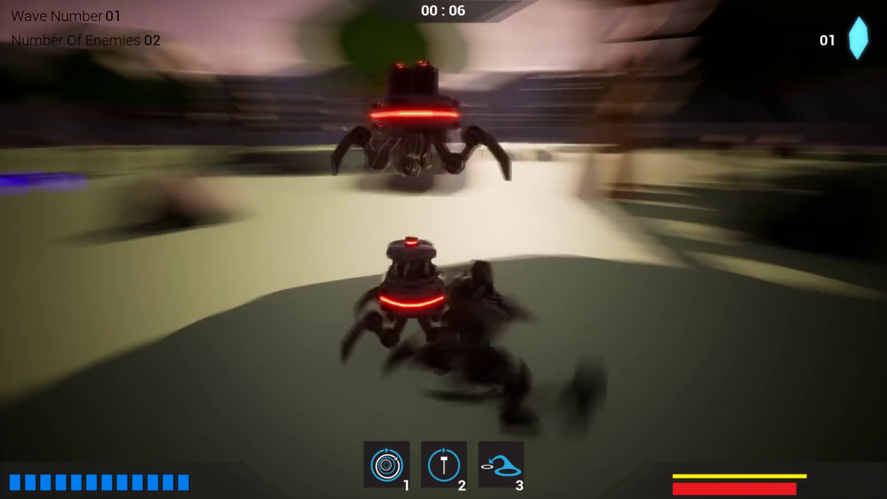
key("w")
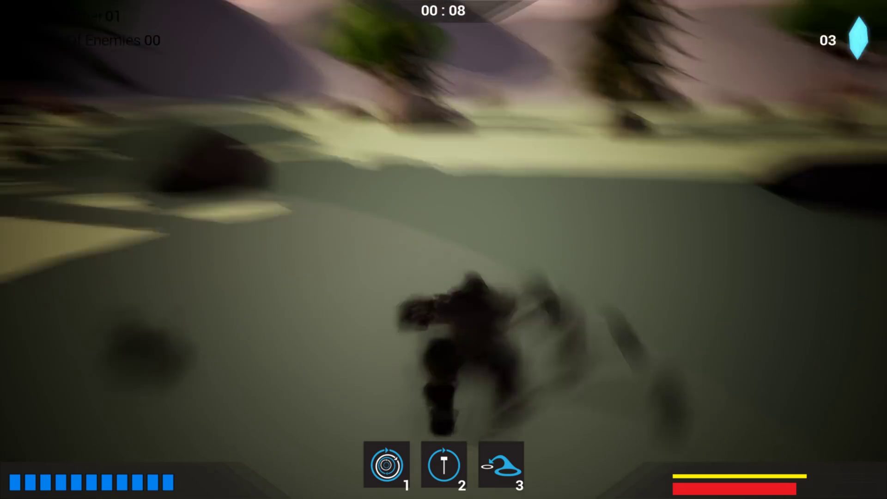
key("w")
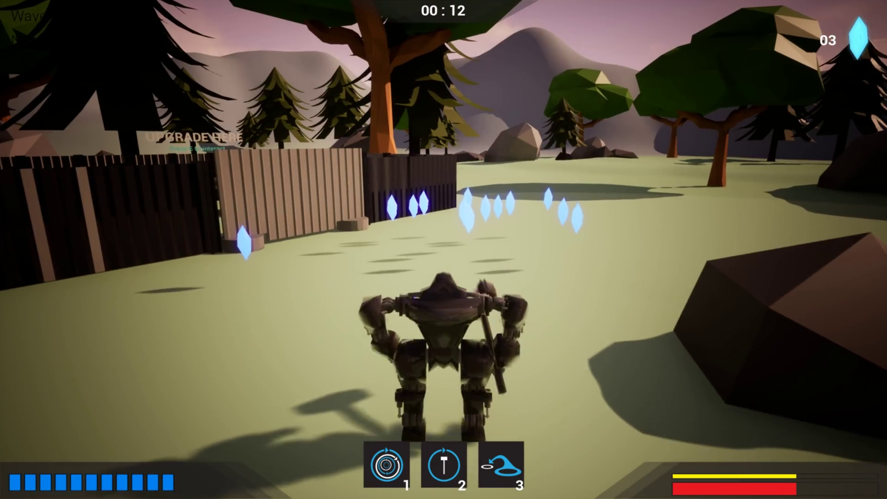
key("space")
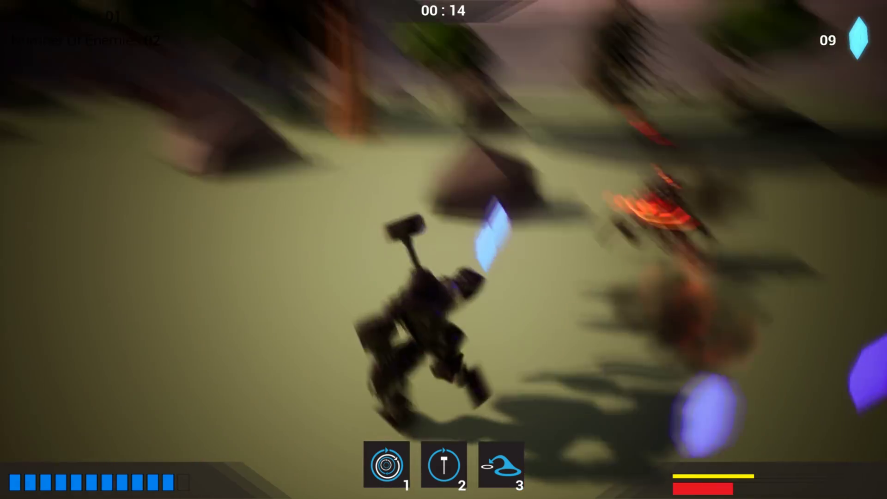
key("w")
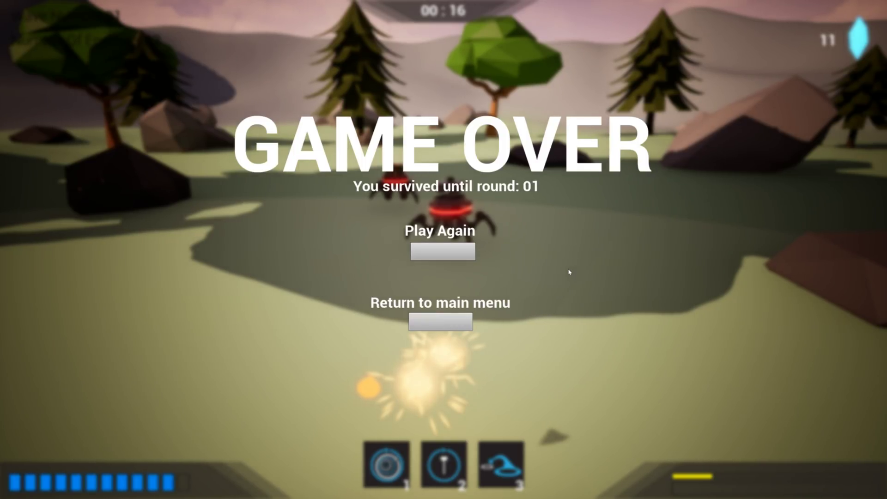
left_click(455, 326)
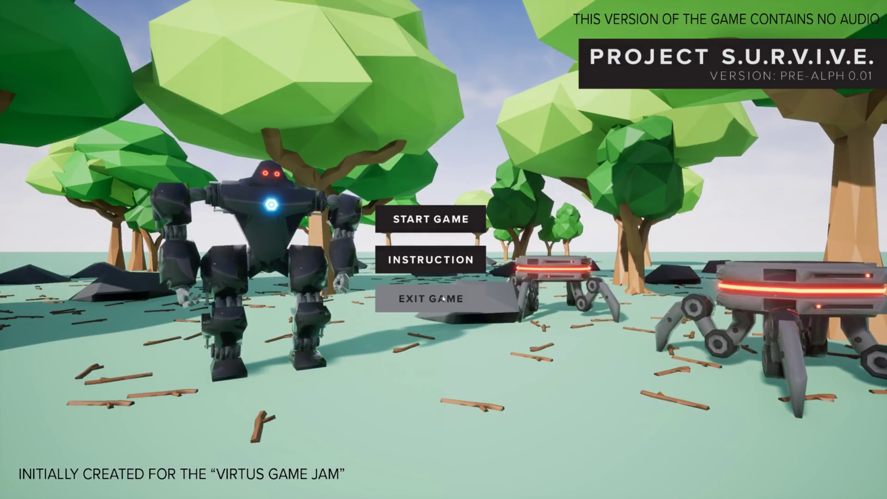
left_click(443, 299)
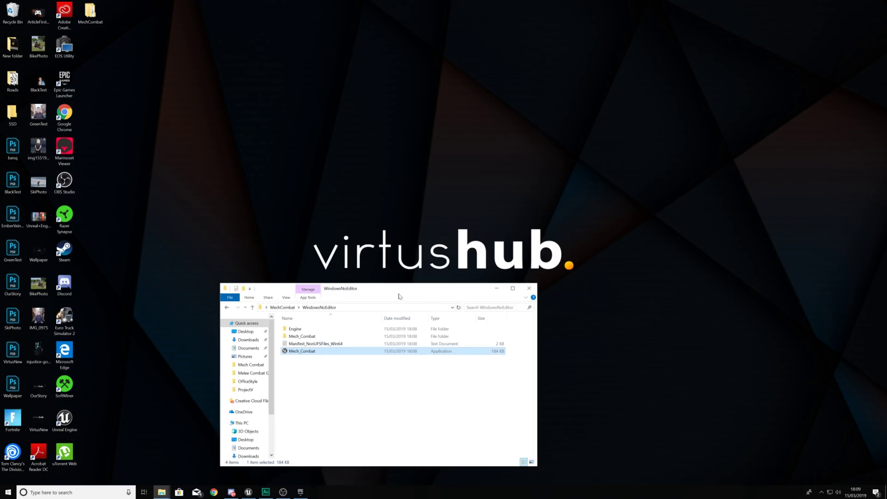
Step: Go up to the MechCombat folder and bring up the WindowsNoEditor folder's context menu
left_click_drag(399, 294, 506, 296)
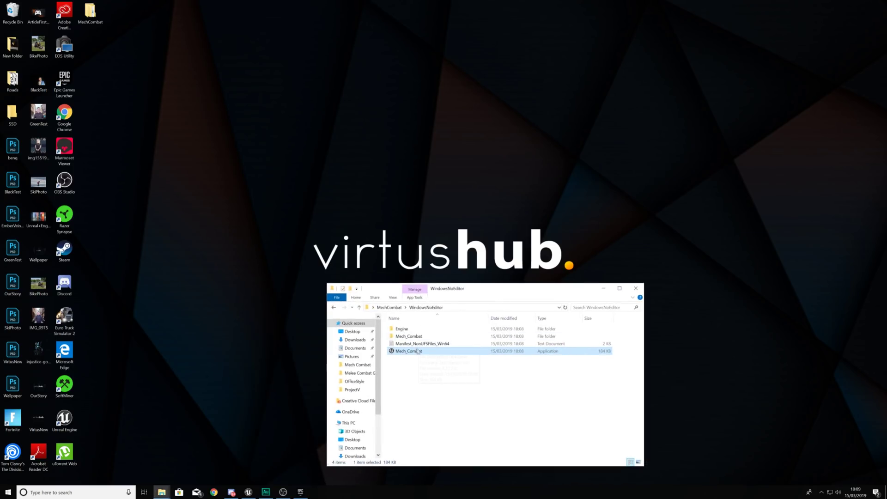
left_click(389, 307)
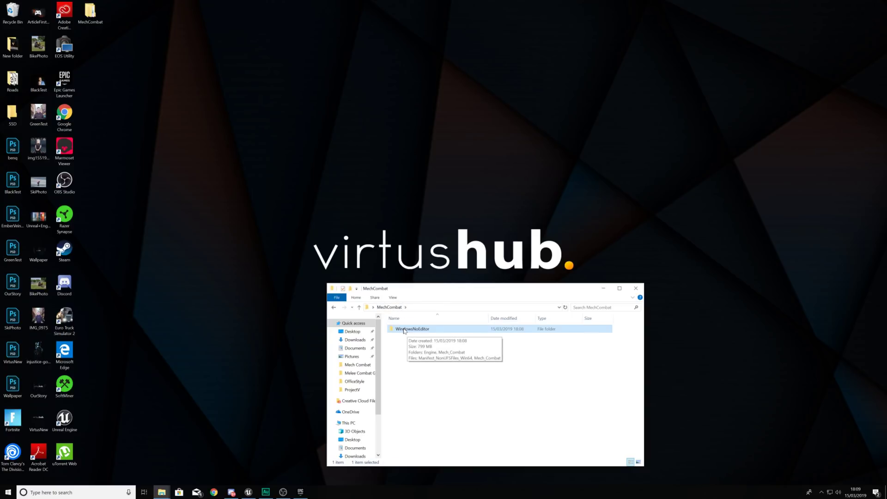
right_click(404, 331)
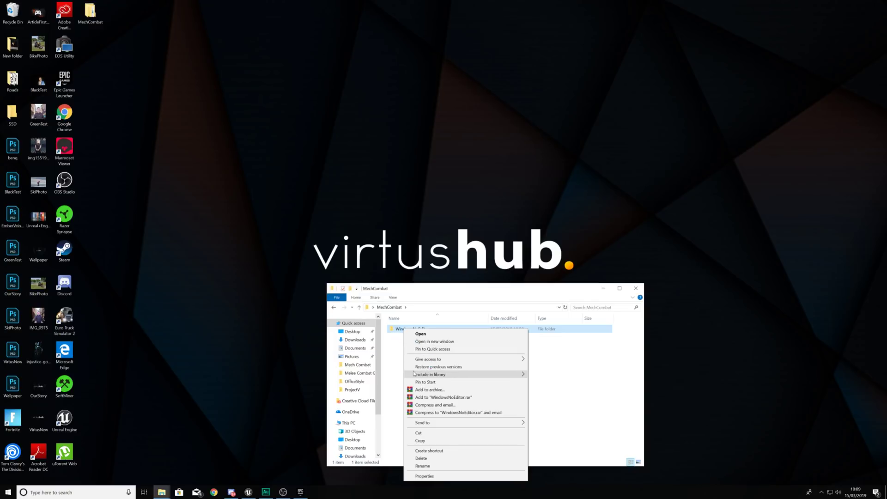
mouse_move(414, 374)
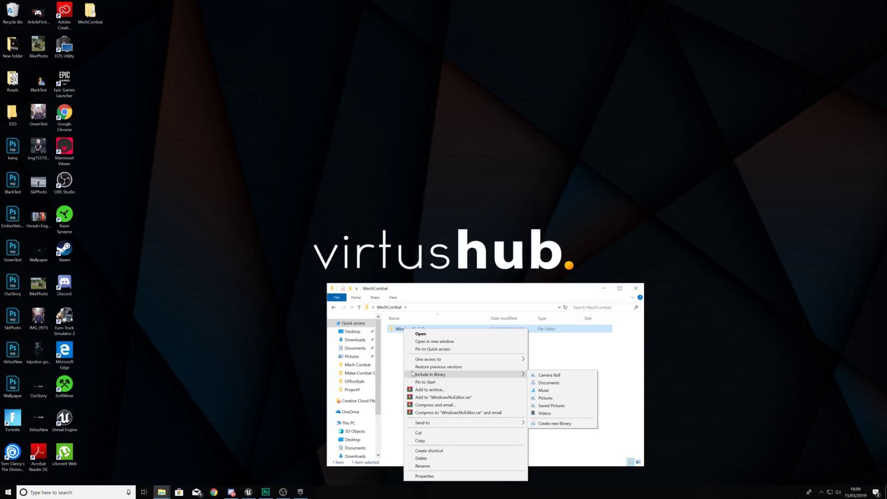
left_click(398, 359)
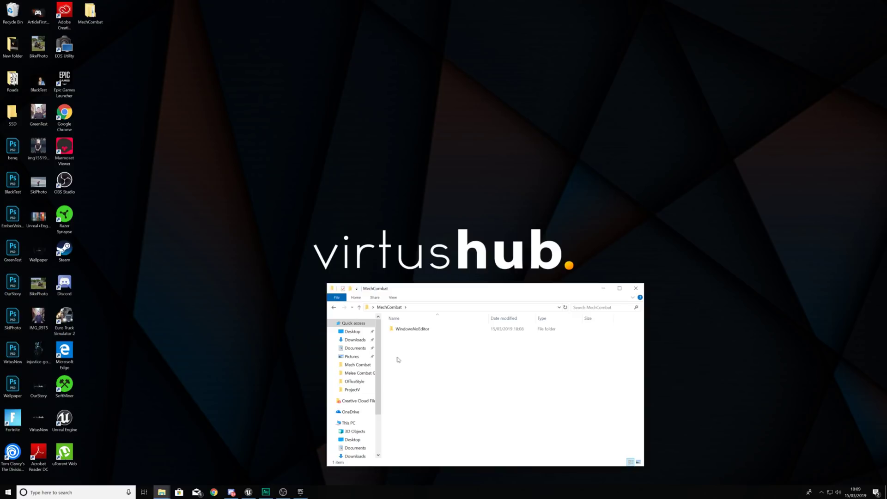
right_click(423, 332)
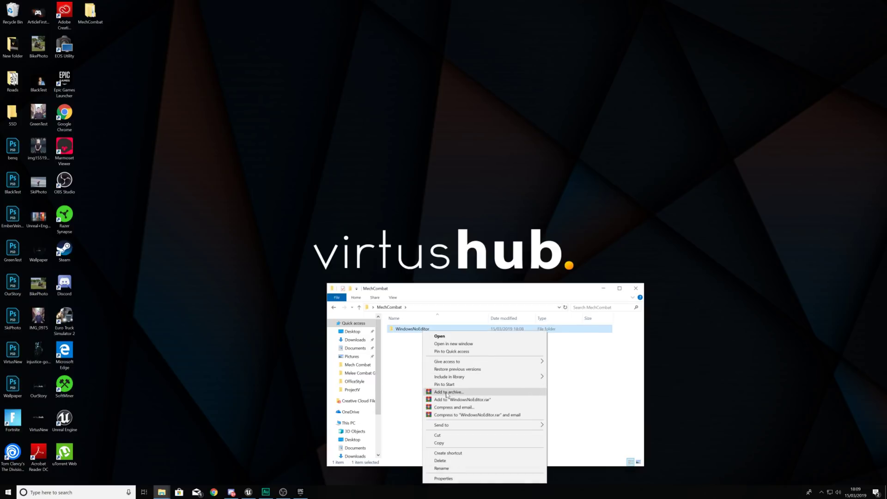
Step: Archive WindowsNoEditor with WinRAR as a ZIP named MechCombat
left_click(448, 392)
left_click_drag(417, 180, 477, 268)
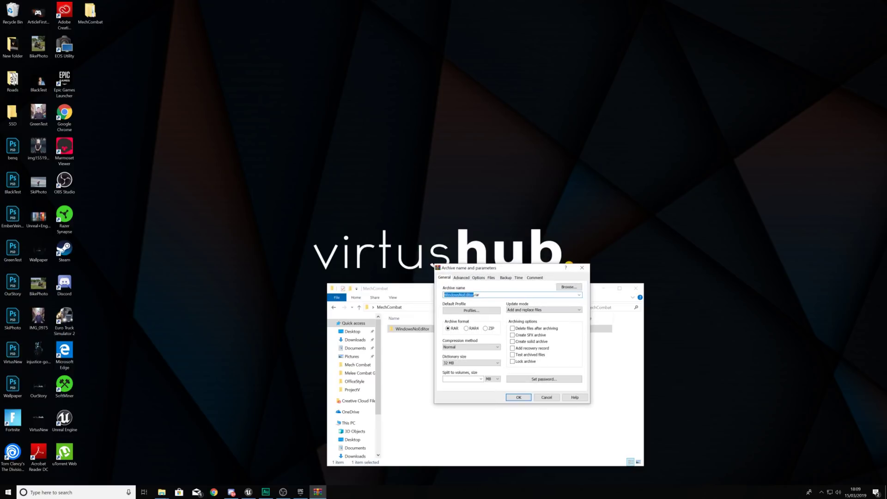
type("MechCombat")
left_click(488, 329)
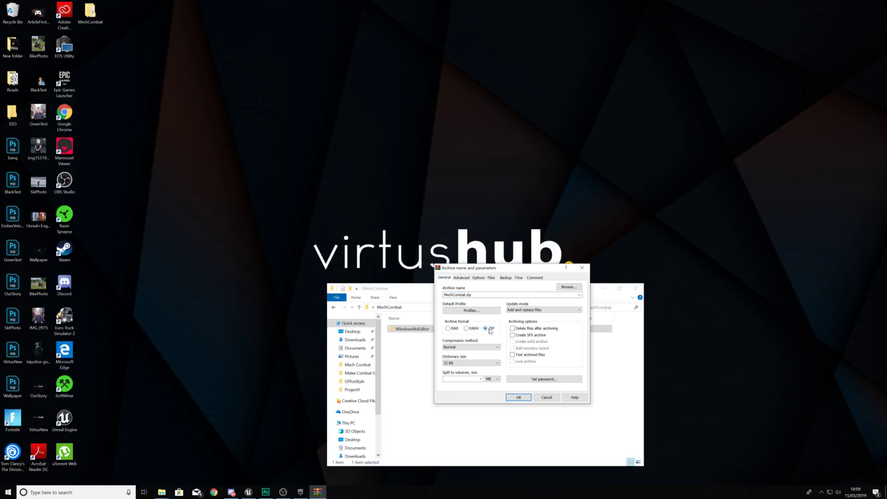
left_click(518, 398)
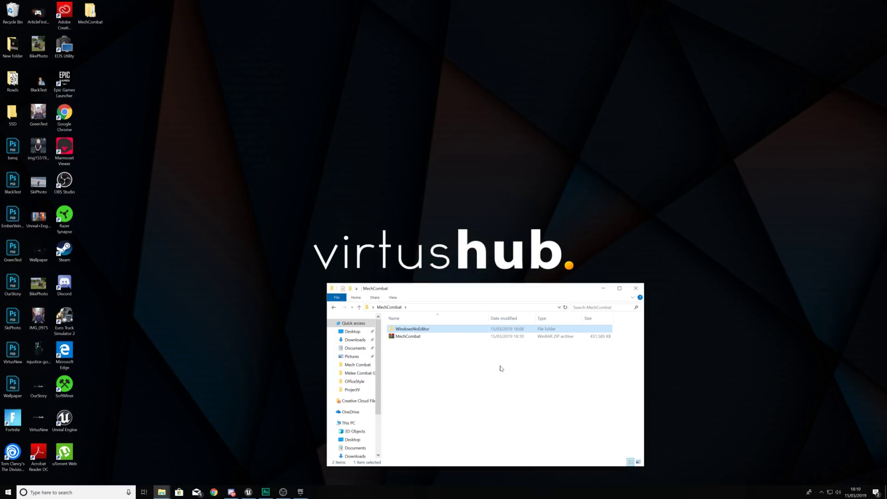
left_click(408, 336)
right_click(408, 338)
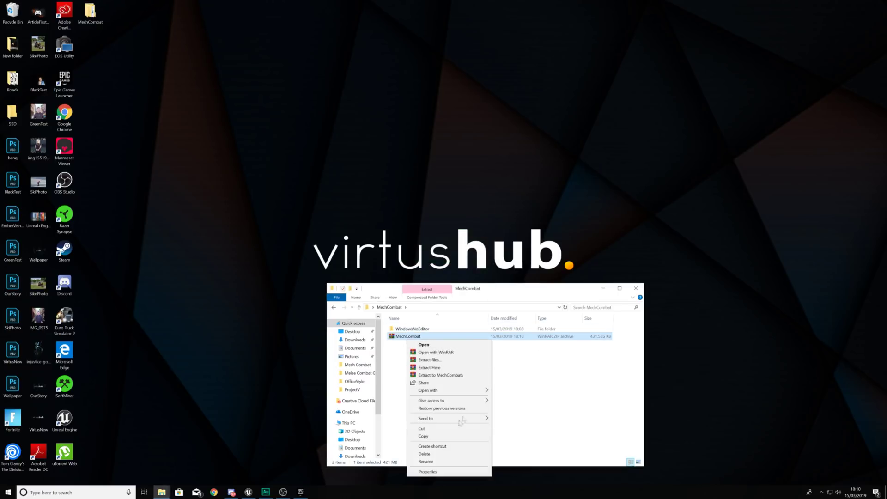
left_click(421, 472)
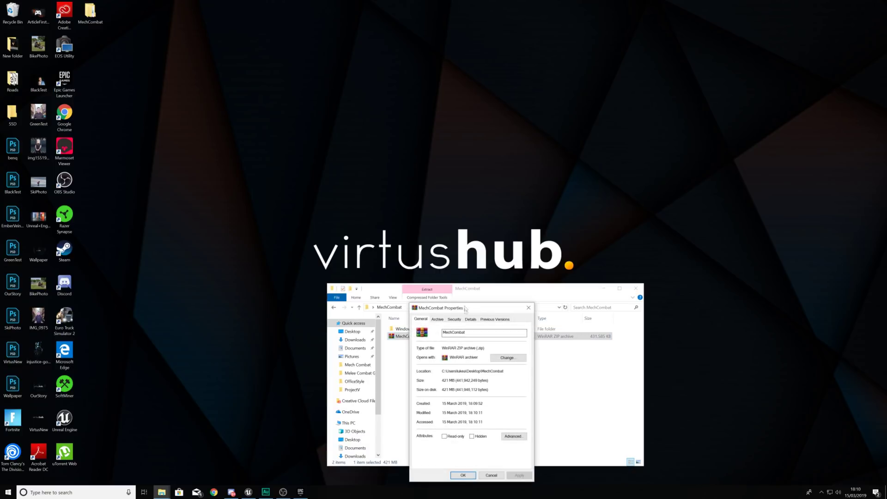
left_click_drag(453, 308, 532, 203)
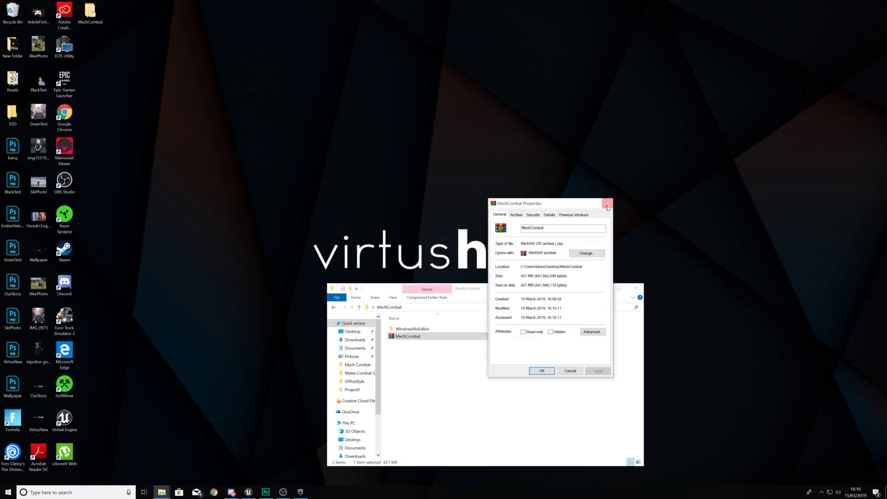
left_click(607, 203)
mouse_move(542, 353)
left_mouse_down()
mouse_move(552, 337)
mouse_move(550, 349)
left_mouse_up()
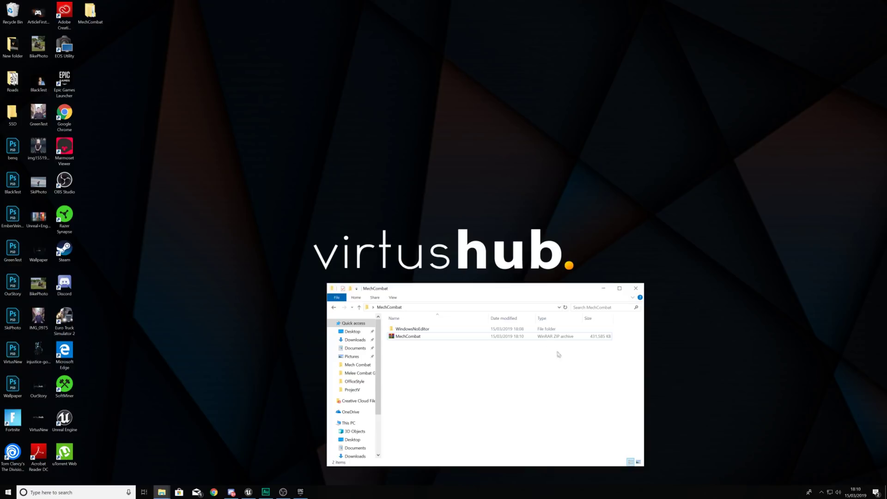
left_click(249, 491)
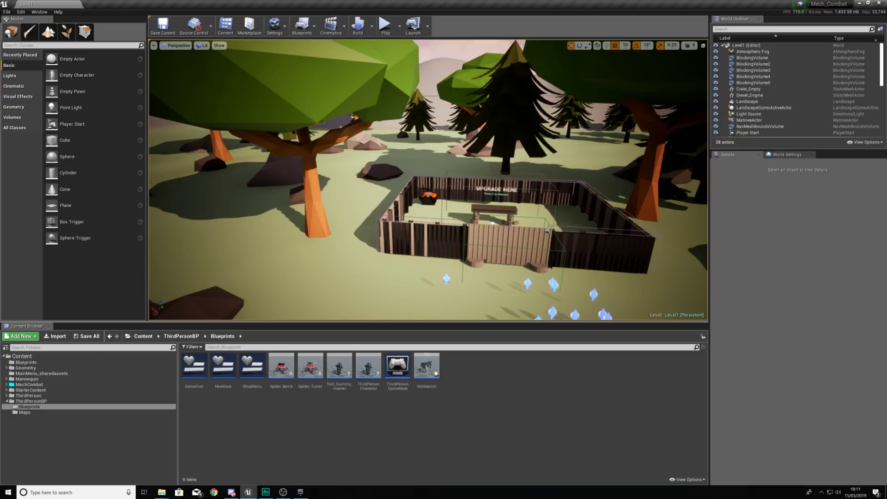
Step: Switch to Discord from the taskbar
left_click(231, 492)
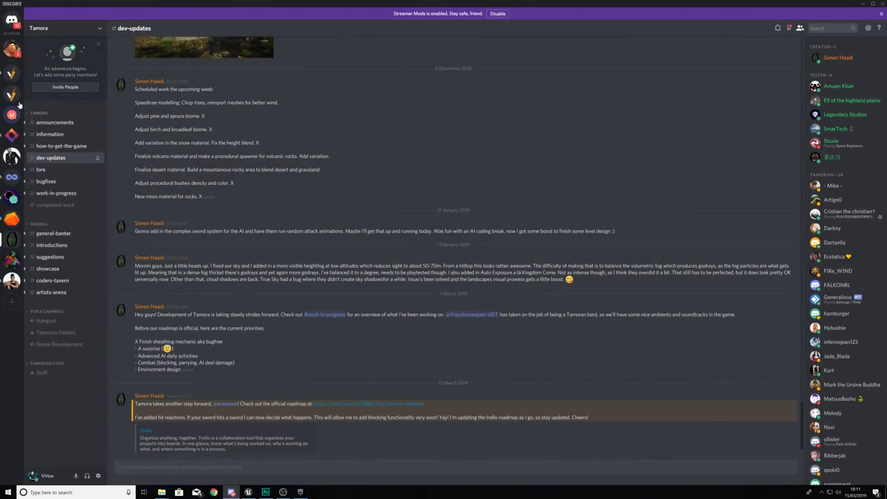
Step: Open #general-chat on the Virtus Dev Squad! server and scroll down to the newest messages
left_click(11, 73)
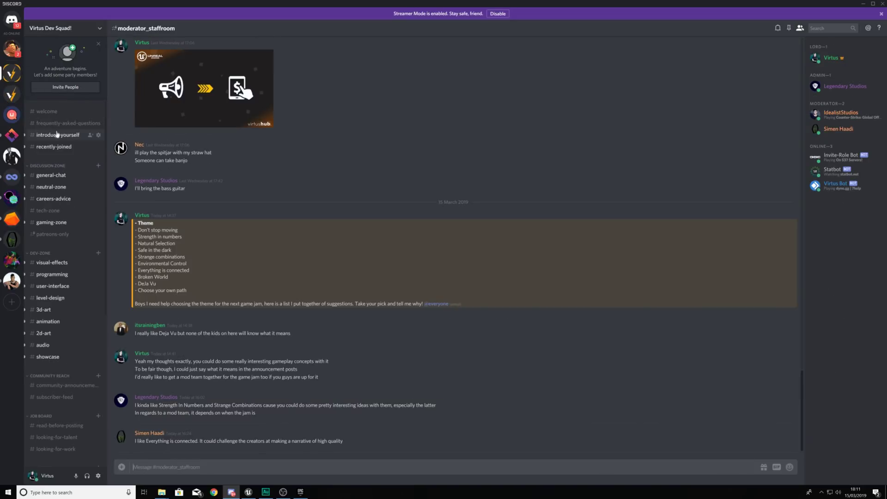
left_click(56, 176)
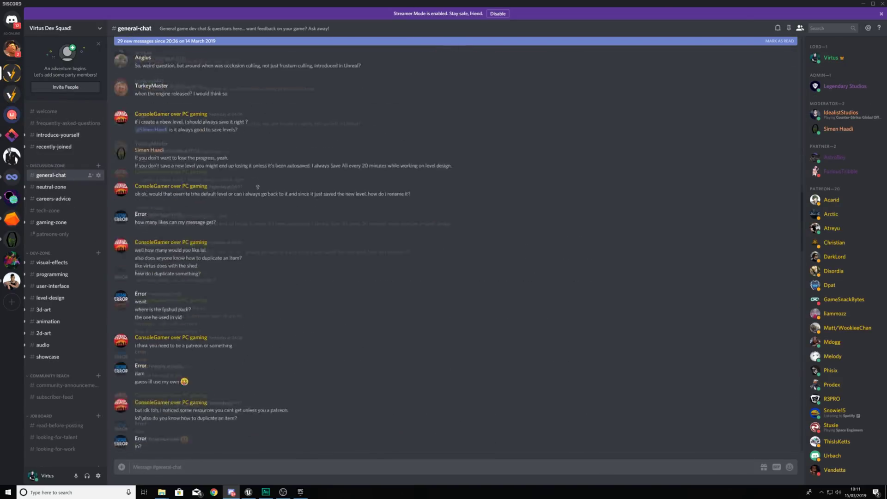
scroll(257, 187, "up", 5)
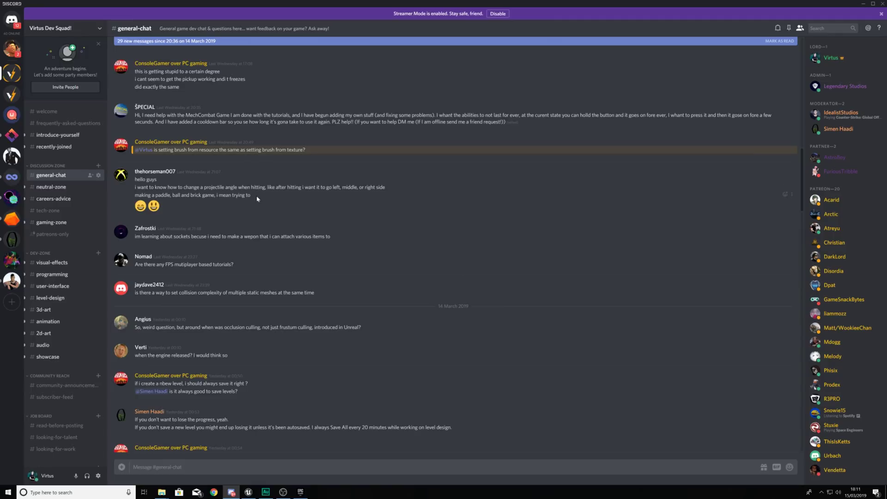
scroll(294, 130, "down", 15)
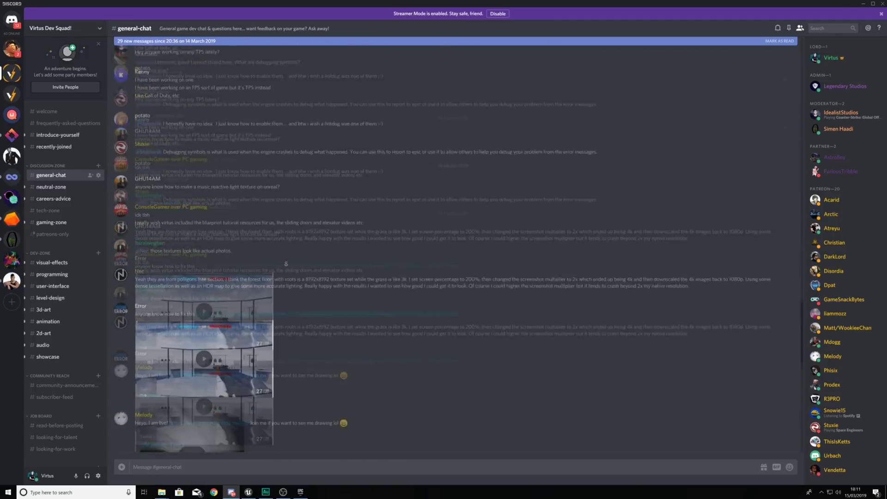
scroll(343, 267, "down", 2)
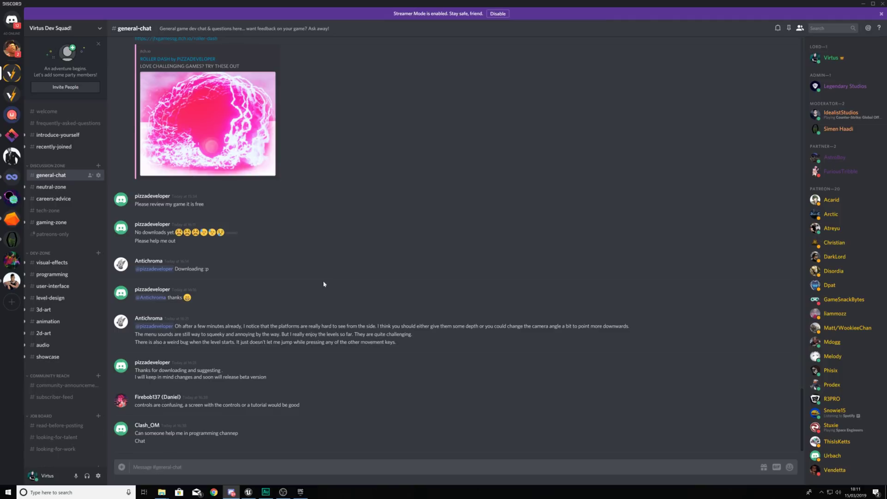